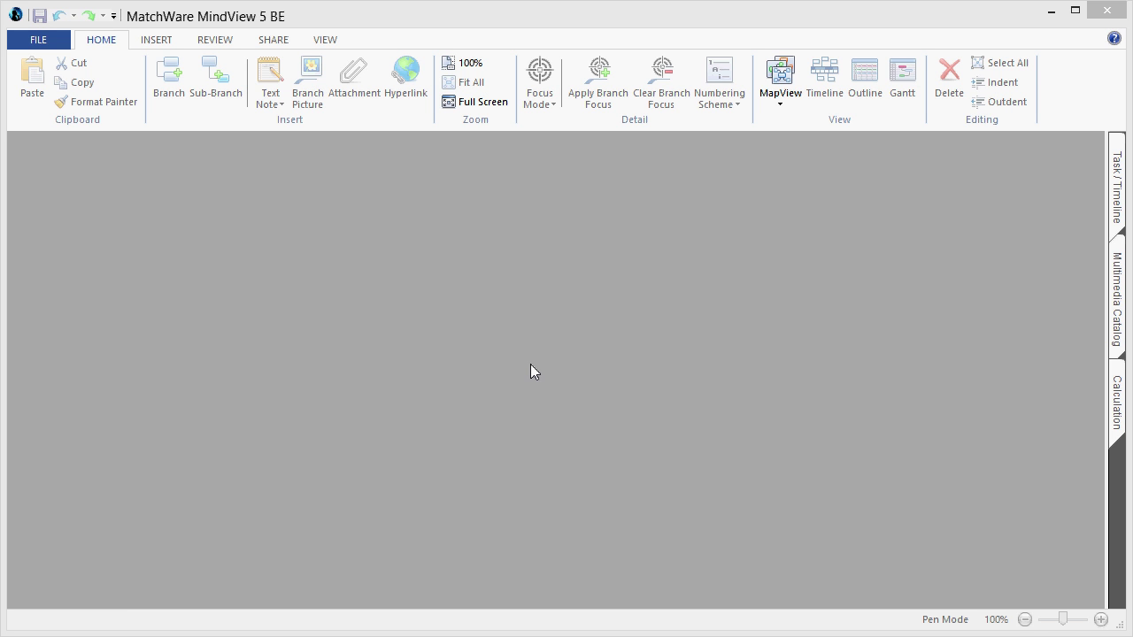
Create a new Gantt document from File > New > Gantt.
{"action": "left_click", "coordinate": [40, 40]}
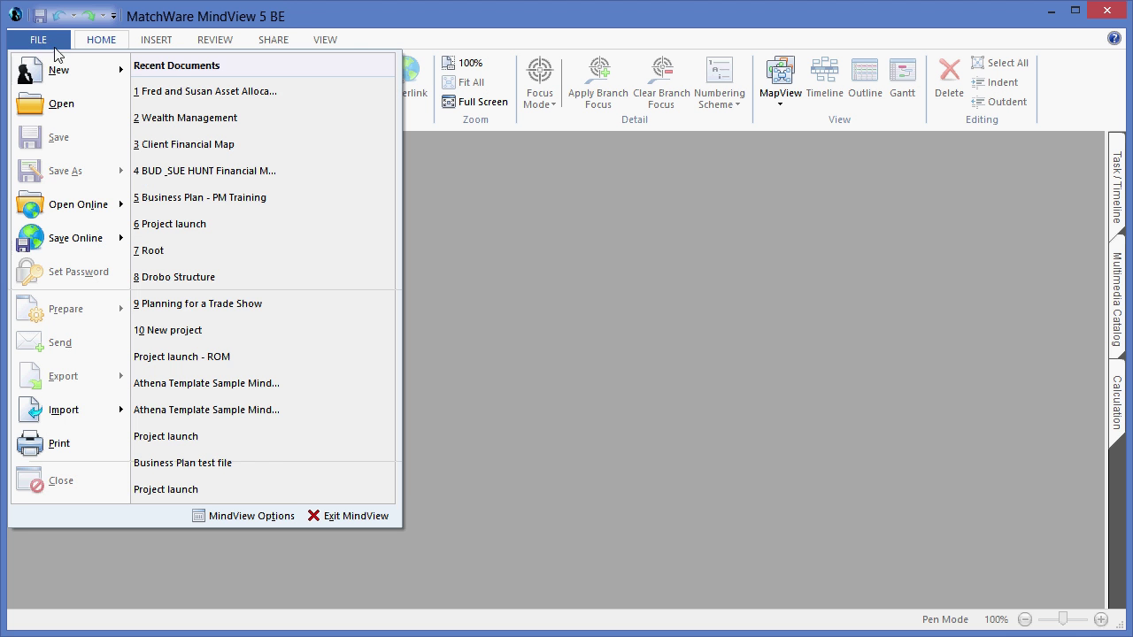
{"action": "mouse_move", "coordinate": [67, 75]}
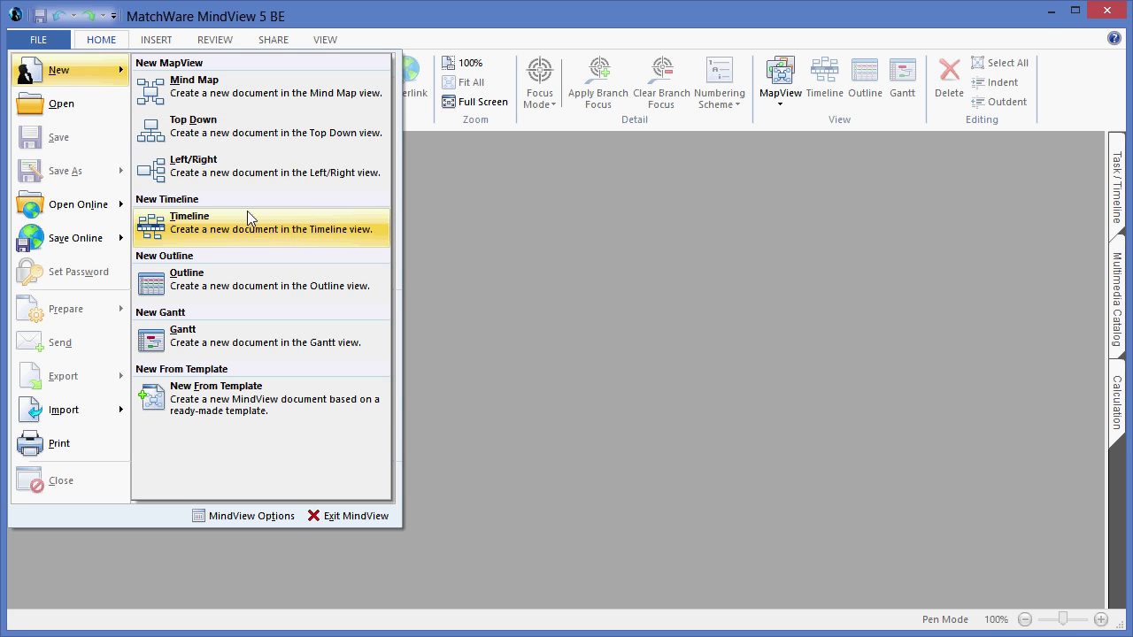
{"action": "left_click", "coordinate": [261, 342]}
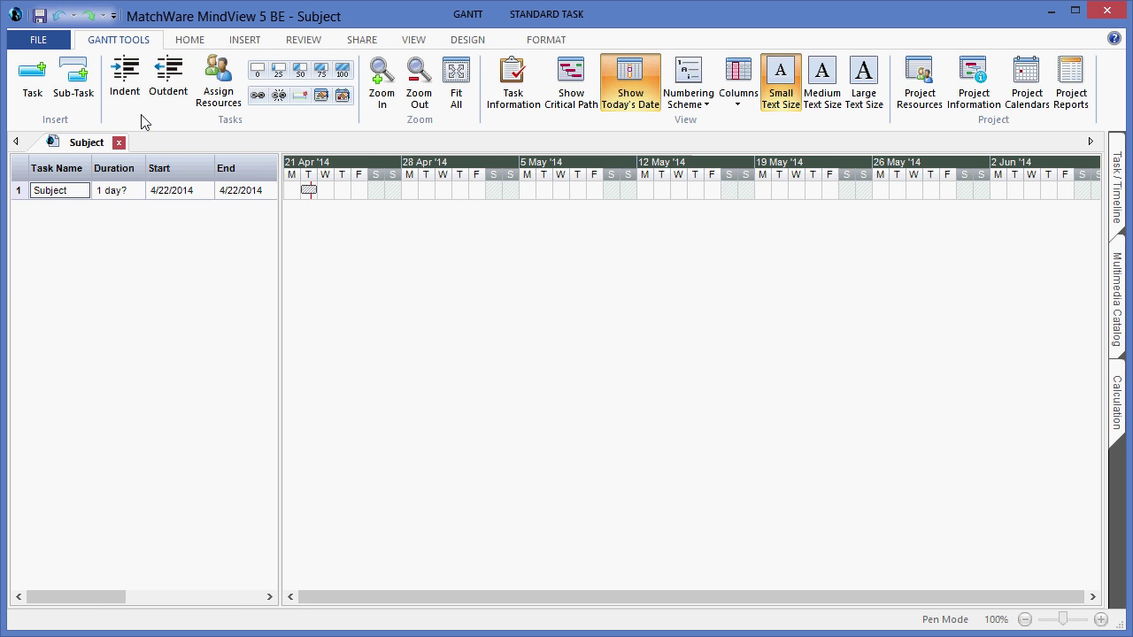
Rename the root Subject task to 'Product Launch'.
{"action": "left_click", "coordinate": [542, 379]}
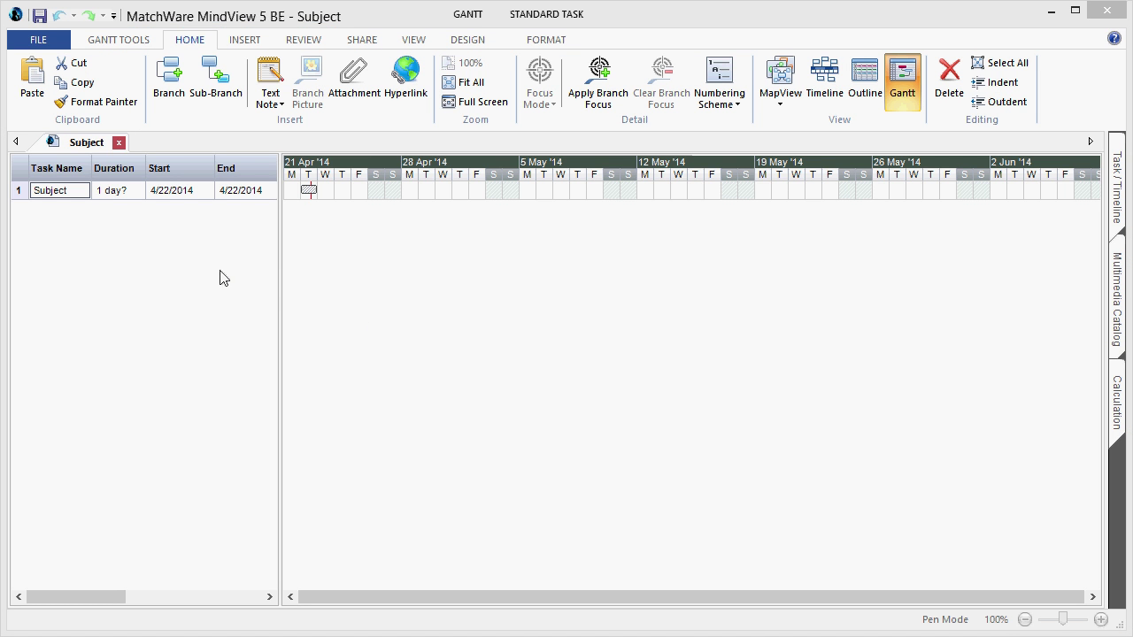
{"action": "left_click", "coordinate": [75, 193]}
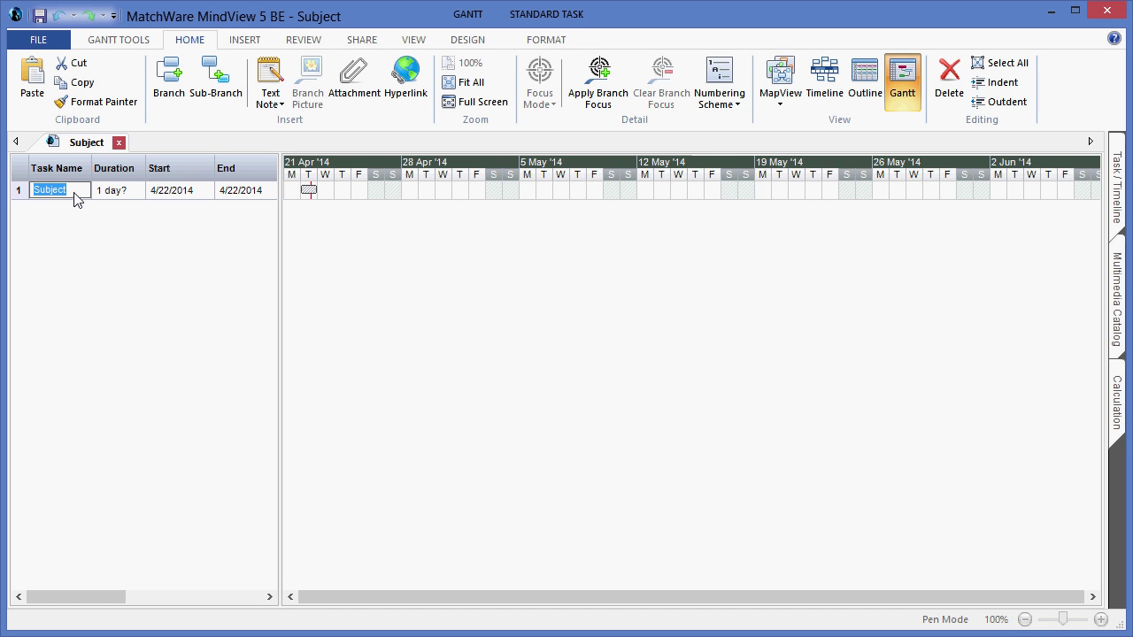
{"action": "type", "text": "Product L"}
{"action": "type", "text": "aunch"}
{"action": "left_click", "coordinate": [546, 374]}
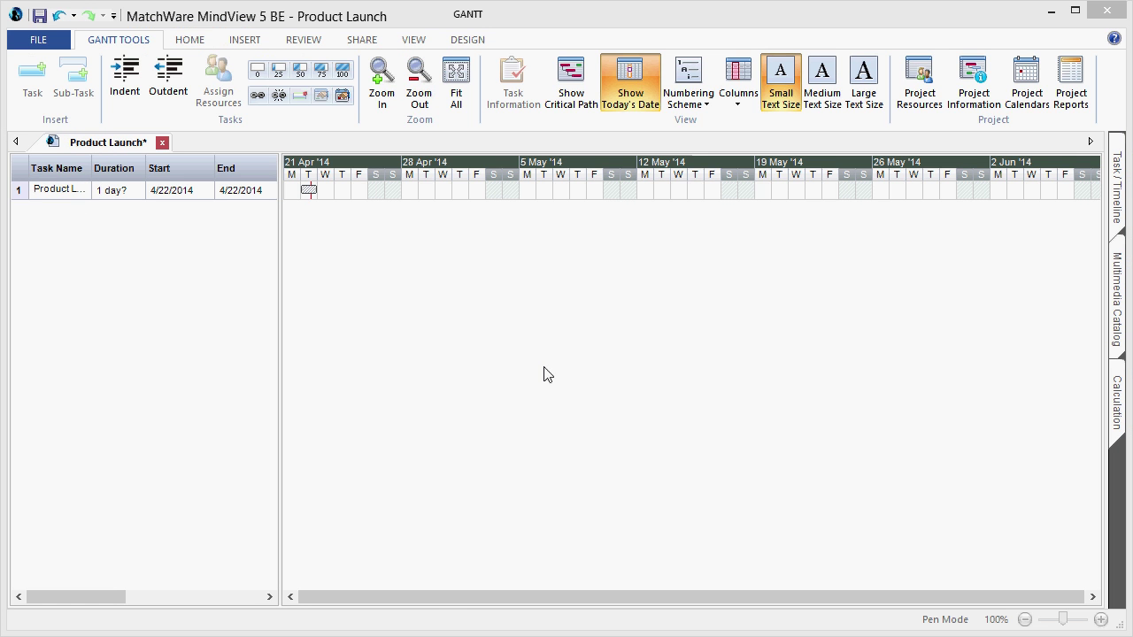
{"action": "left_click", "coordinate": [63, 192]}
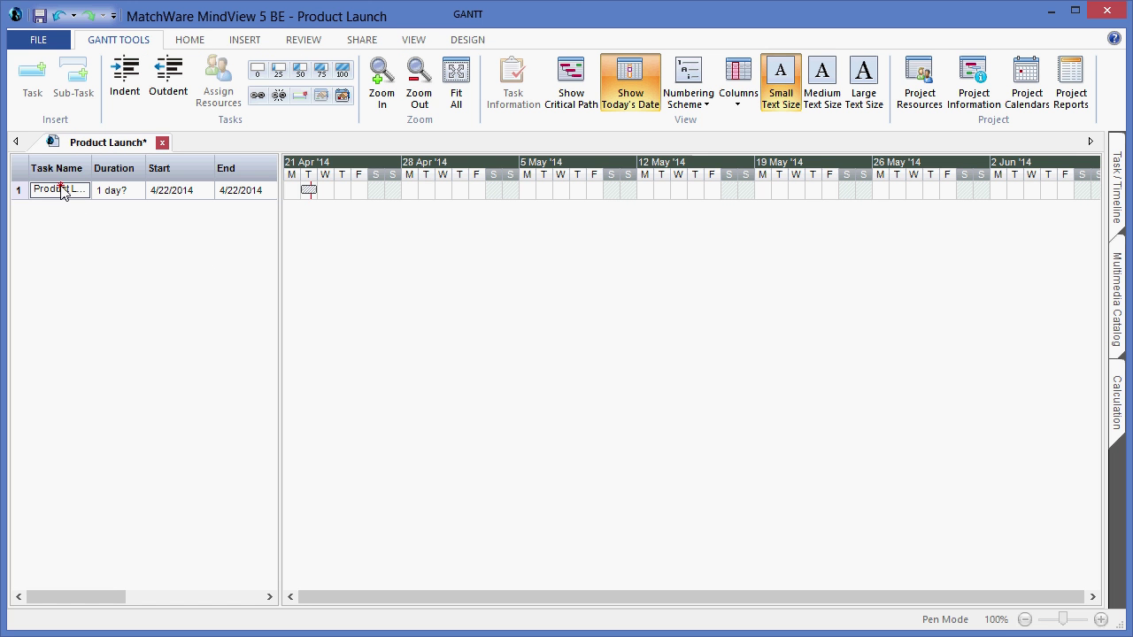
Add tasks Planning, Product, Marketing and Sales below Product Launch.
{"action": "left_click", "coordinate": [32, 97]}
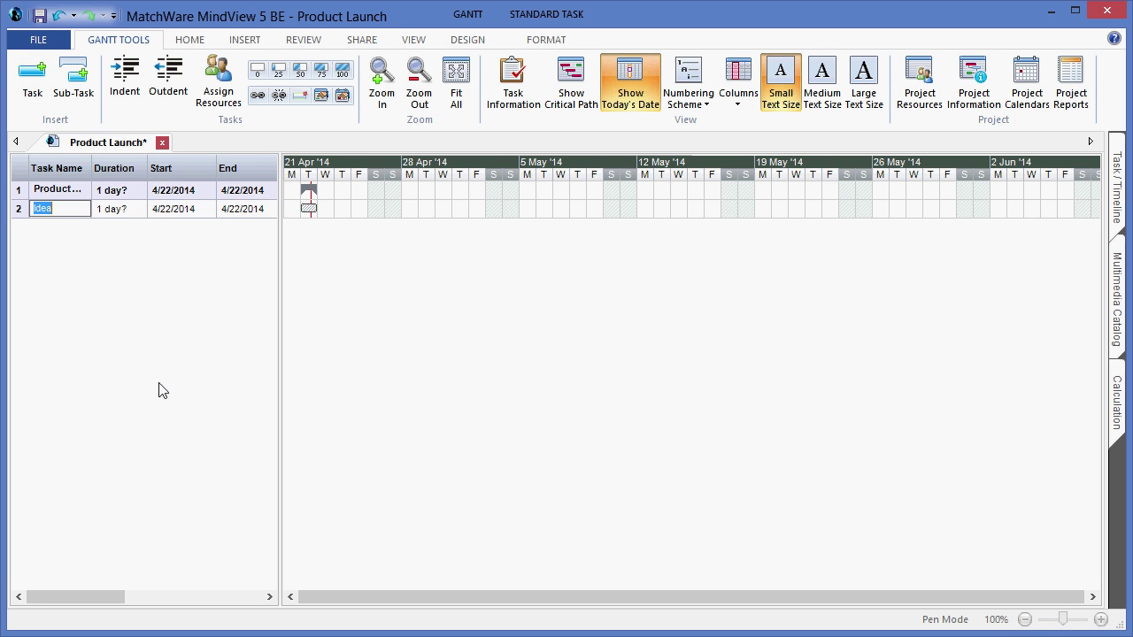
{"action": "type", "text": "Planning"}
{"action": "left_click", "coordinate": [34, 89]}
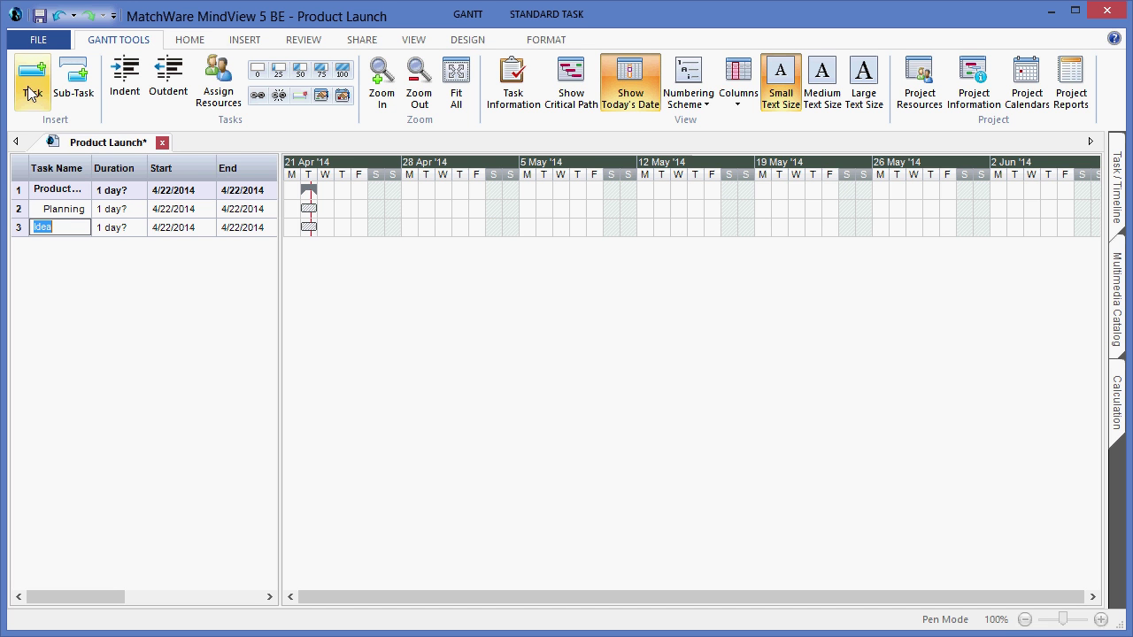
{"action": "type", "text": "Product"}
{"action": "key", "text": "Return"}
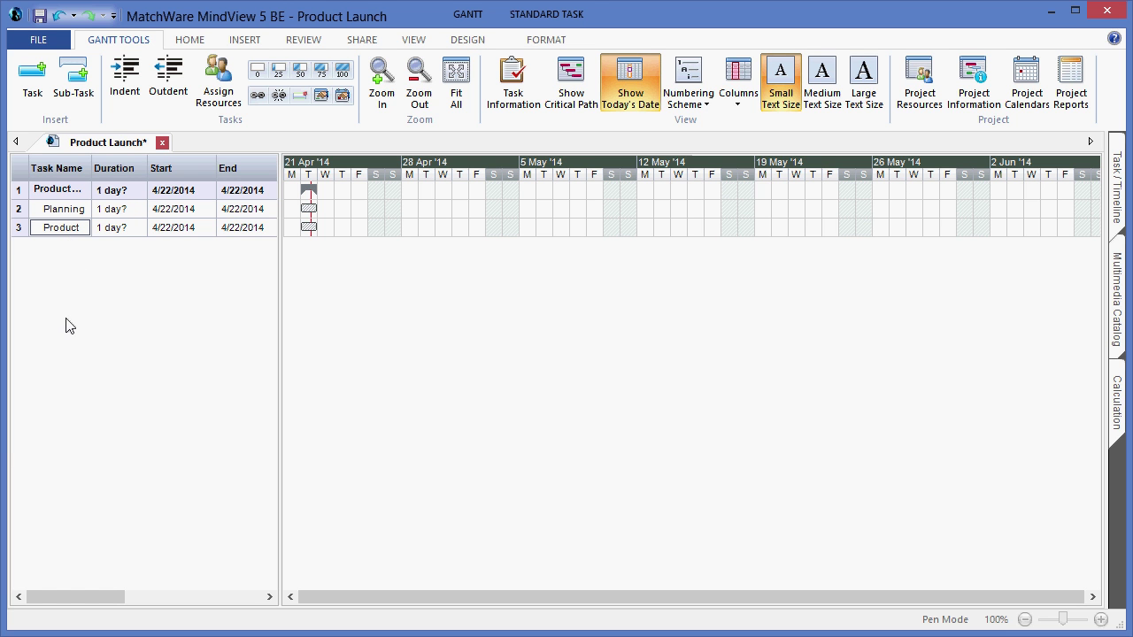
{"action": "key", "text": "Return"}
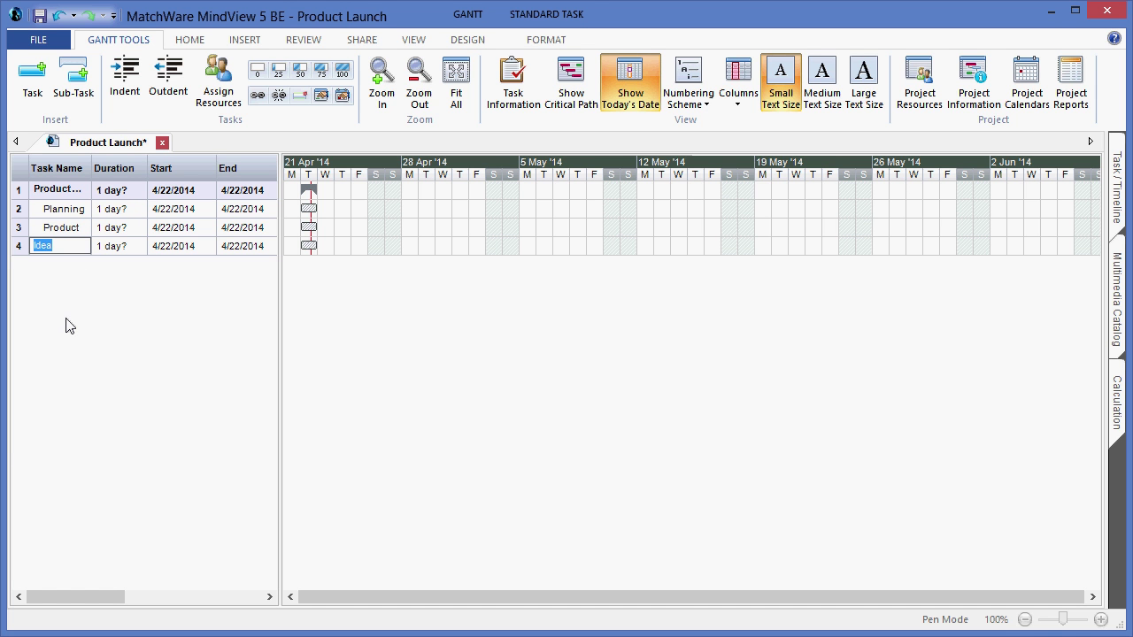
{"action": "type", "text": "Marketing"}
{"action": "key", "text": "Return"}
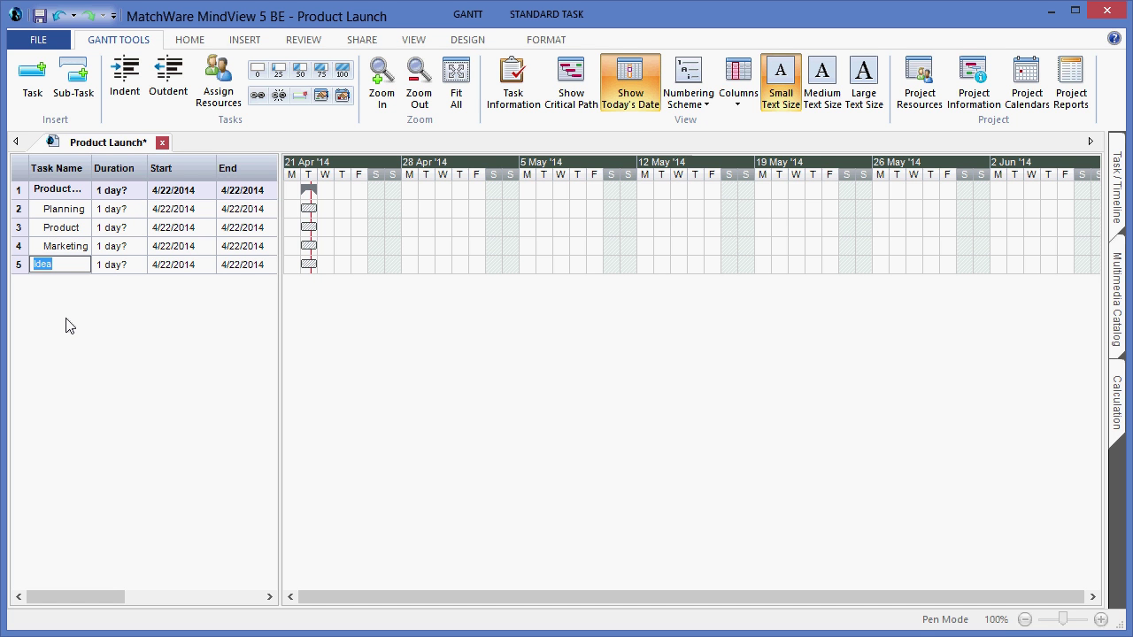
{"action": "type", "text": "Sales"}
{"action": "left_click", "coordinate": [87, 356]}
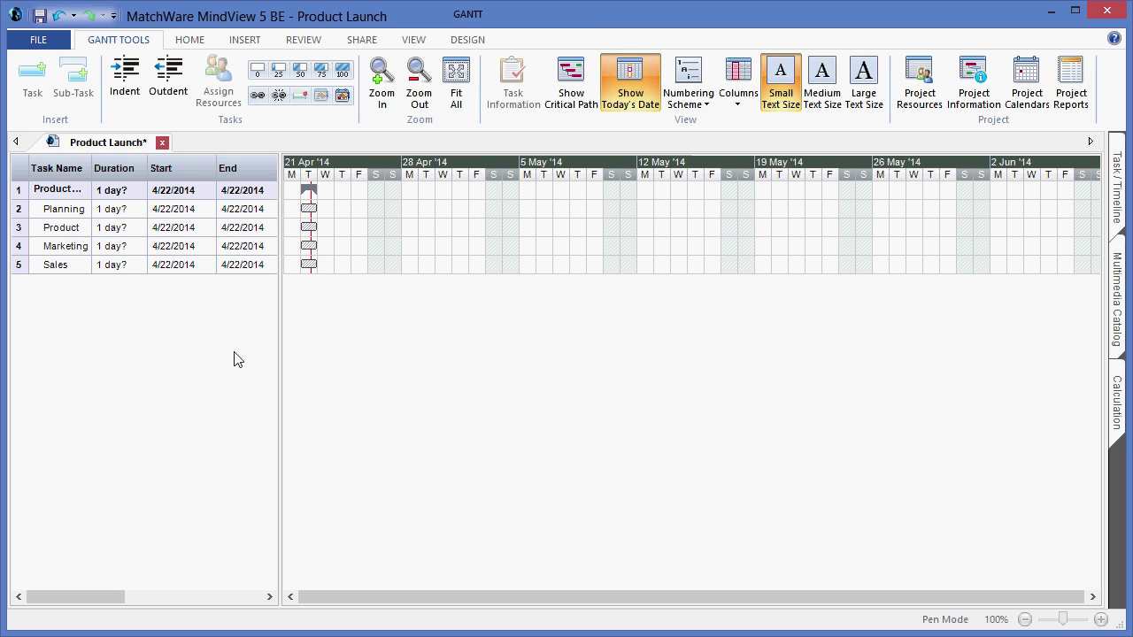
Widen the task table, fit the Task Name column, and add sub-task 'Setup team' under Planning.
{"action": "left_click_drag", "start_coordinate": [281, 335], "coordinate": [520, 334]}
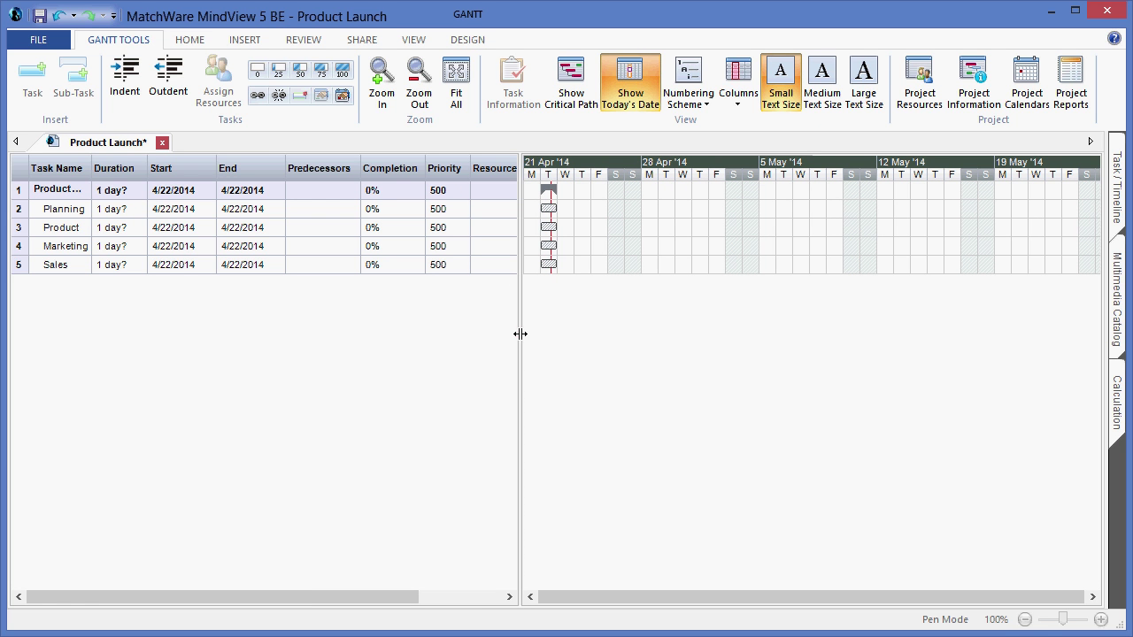
{"action": "double_click", "coordinate": [91, 168]}
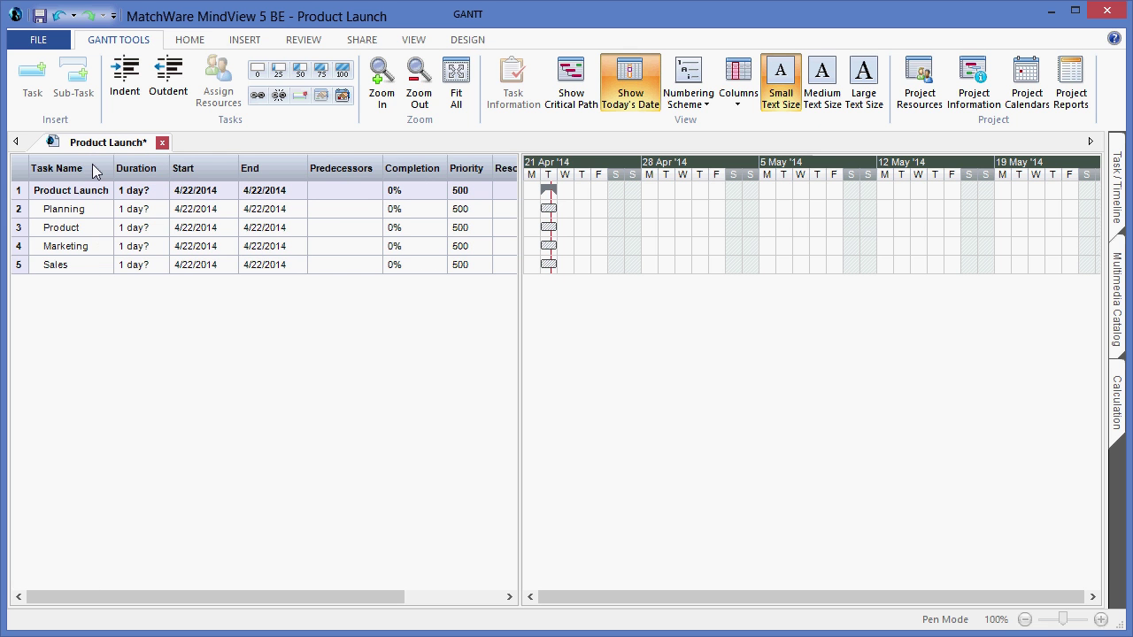
{"action": "left_click", "coordinate": [79, 210]}
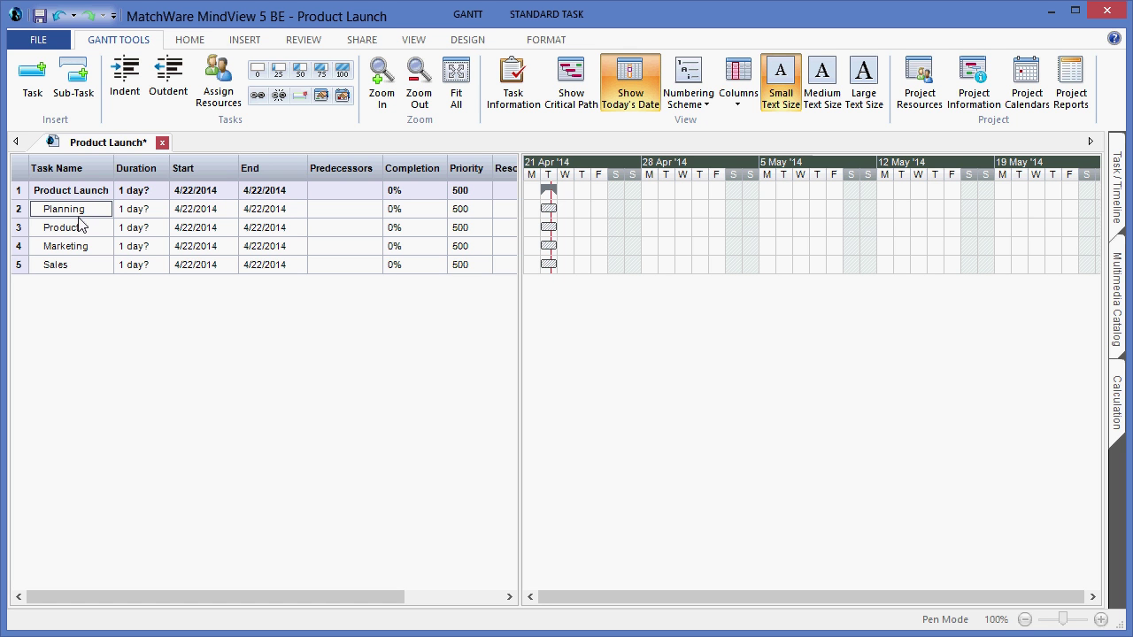
{"action": "left_click", "coordinate": [73, 89]}
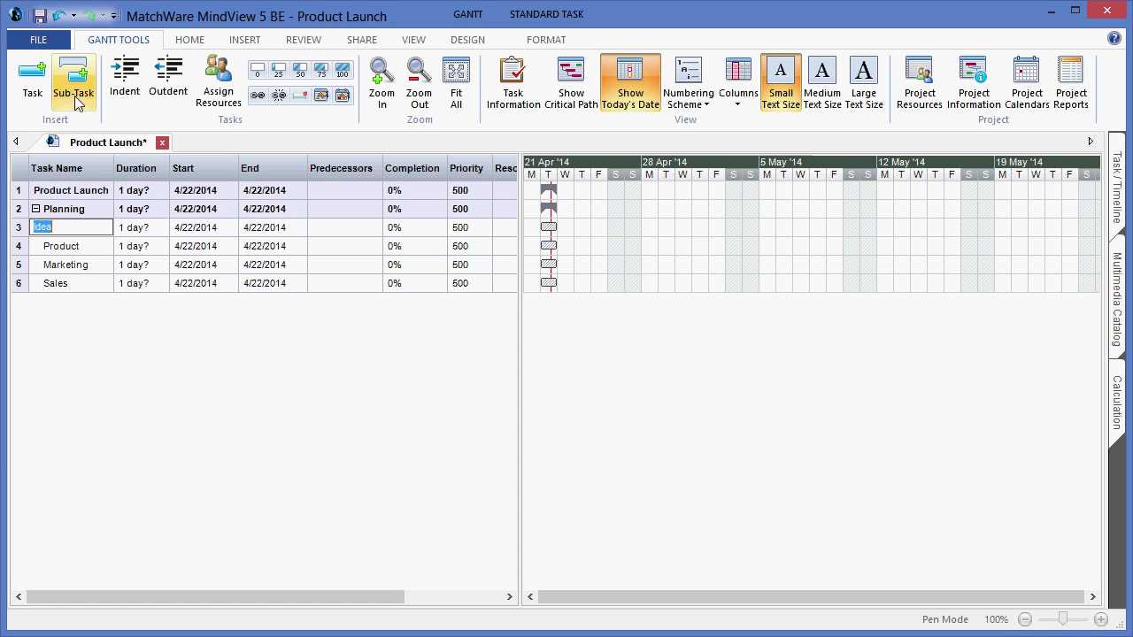
{"action": "type", "text": "Setup team"}
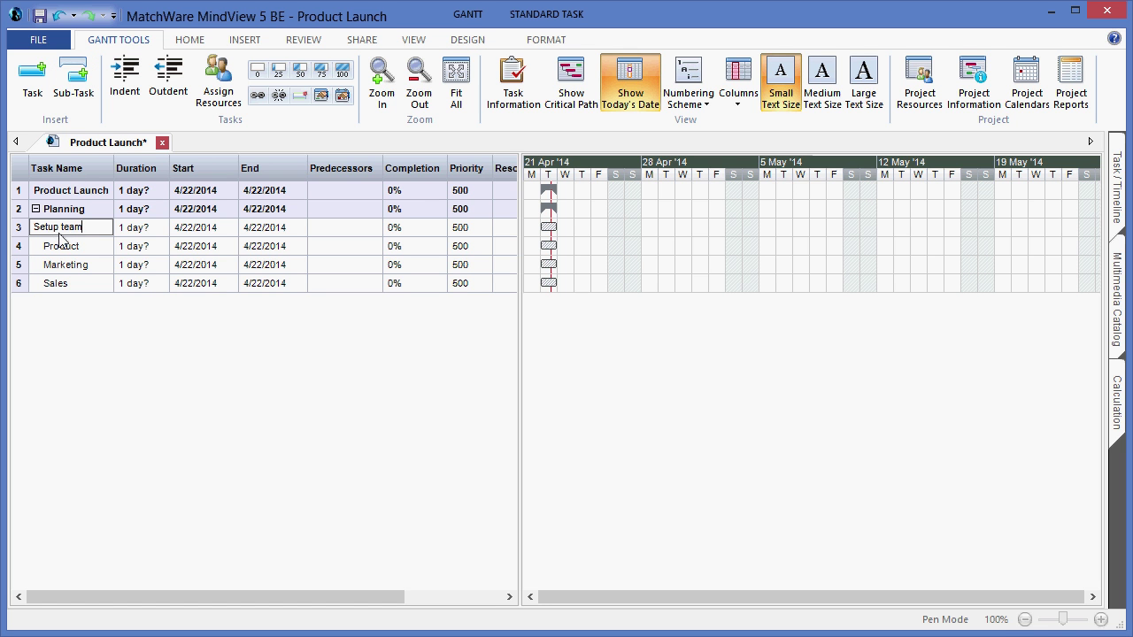
{"action": "left_click", "coordinate": [31, 93]}
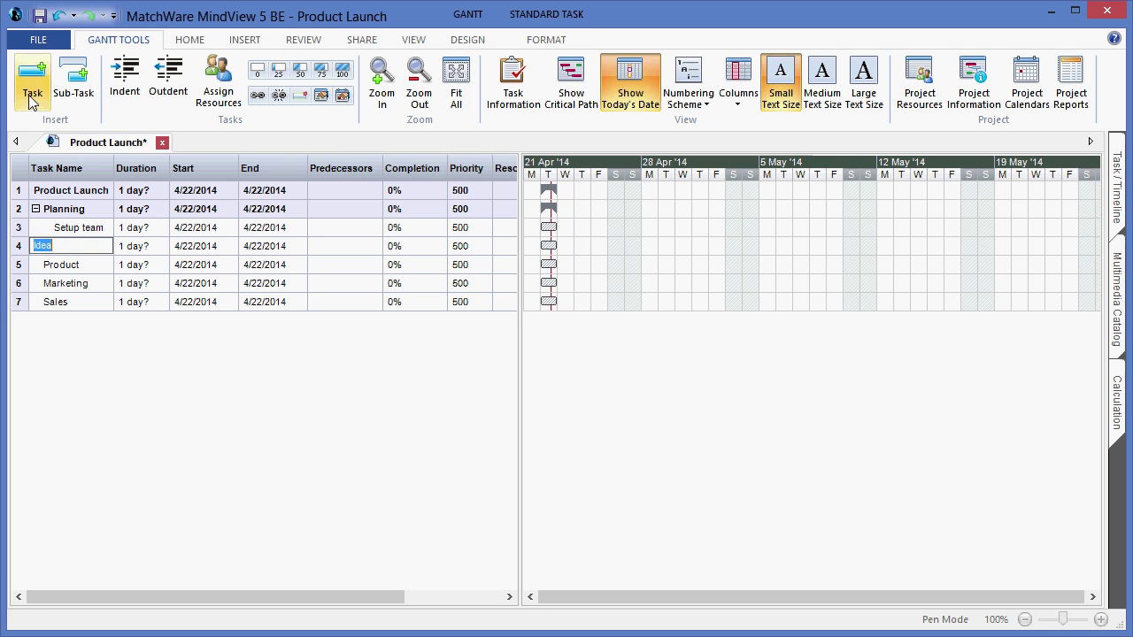
Name the next task 'Setup budget' and widen the table to show Priority, Resources and Work.
{"action": "type", "text": "Setup budget"}
{"action": "left_click", "coordinate": [205, 378]}
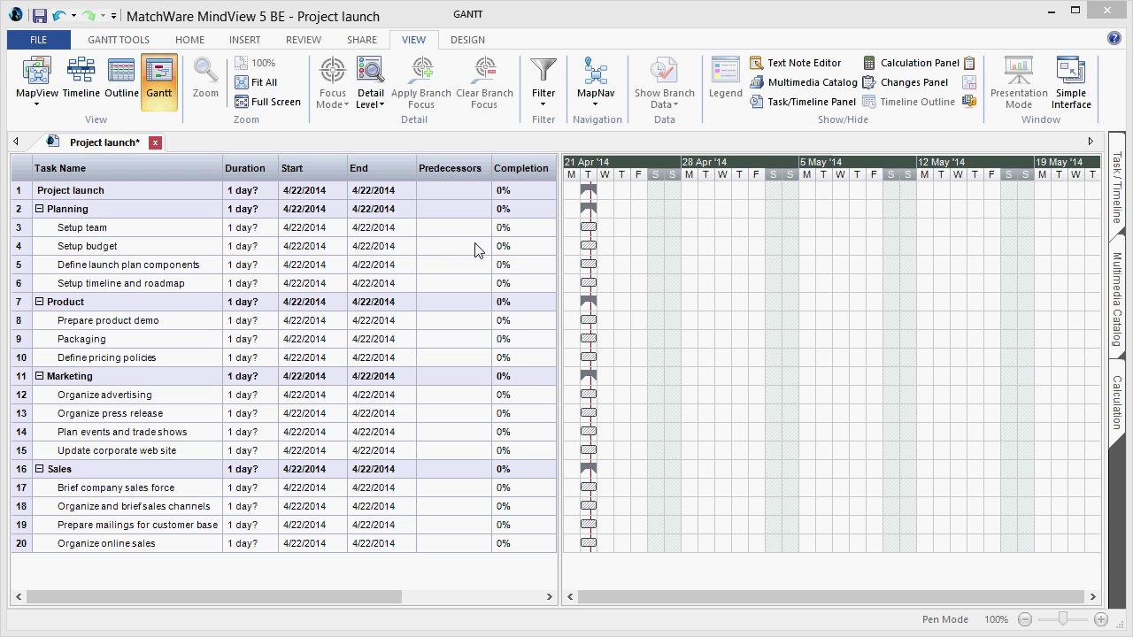
{"action": "left_click_drag", "start_coordinate": [562, 252], "coordinate": [727, 262]}
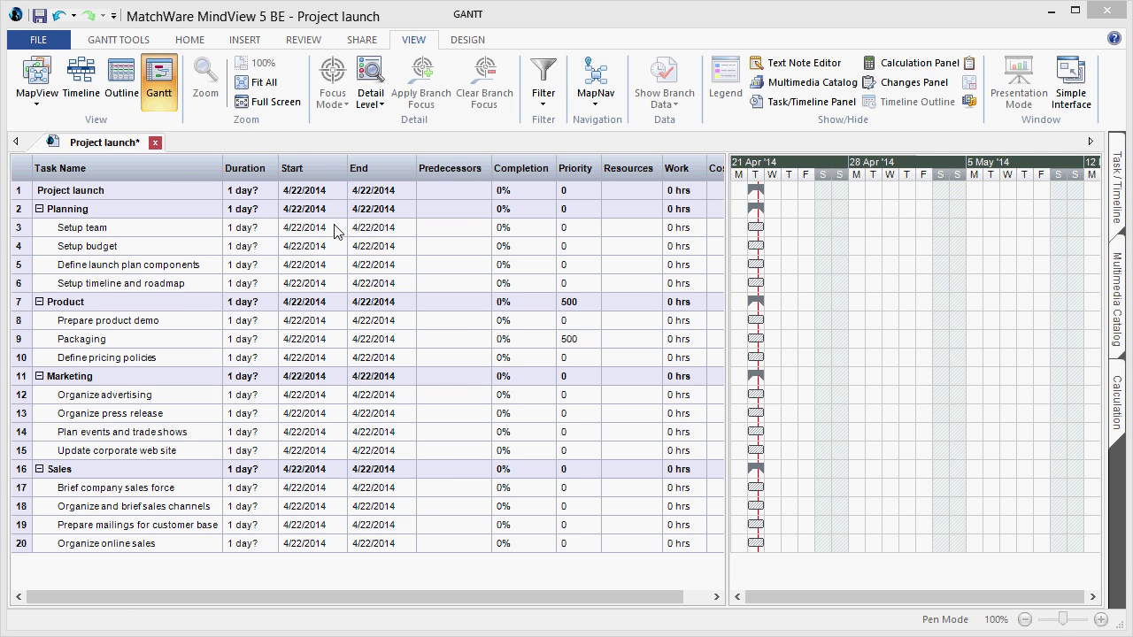
Check the table column list and keep Setup team's start date at 4/22/2014.
{"action": "left_click", "coordinate": [125, 41]}
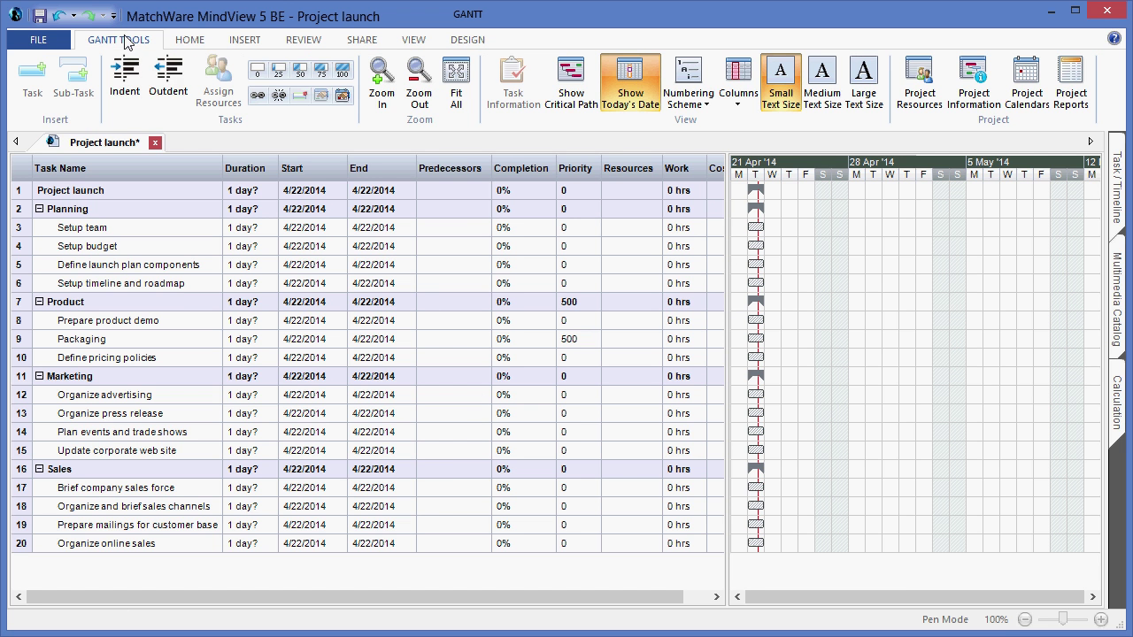
{"action": "left_click", "coordinate": [747, 105]}
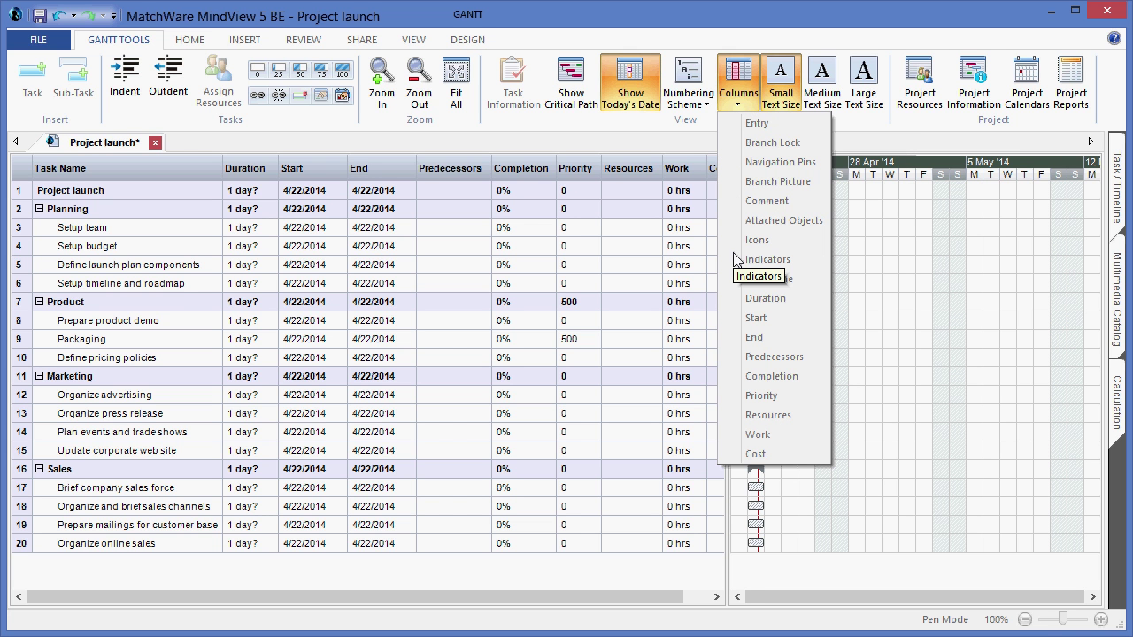
{"action": "left_click", "coordinate": [115, 612]}
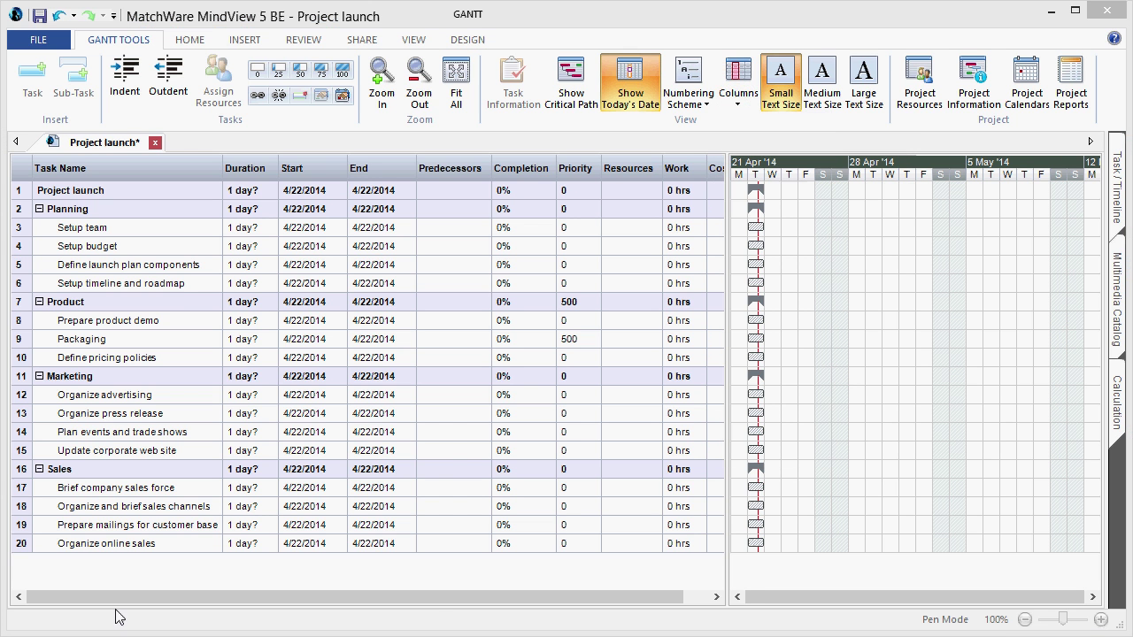
{"action": "left_click", "coordinate": [336, 232]}
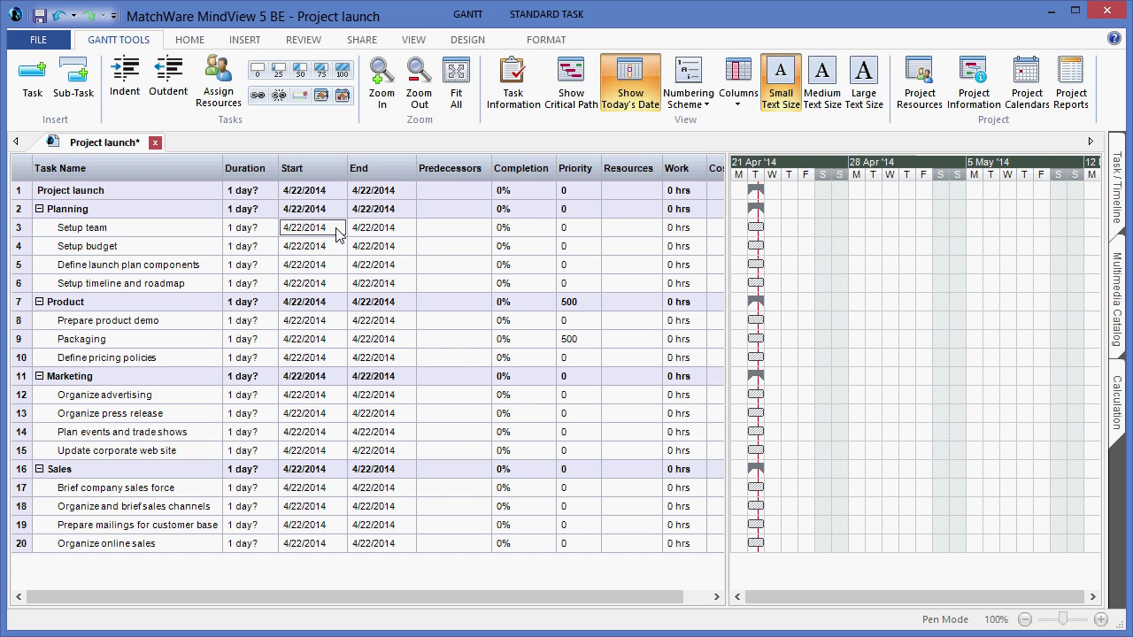
{"action": "left_click", "coordinate": [336, 232]}
{"action": "left_click", "coordinate": [339, 227]}
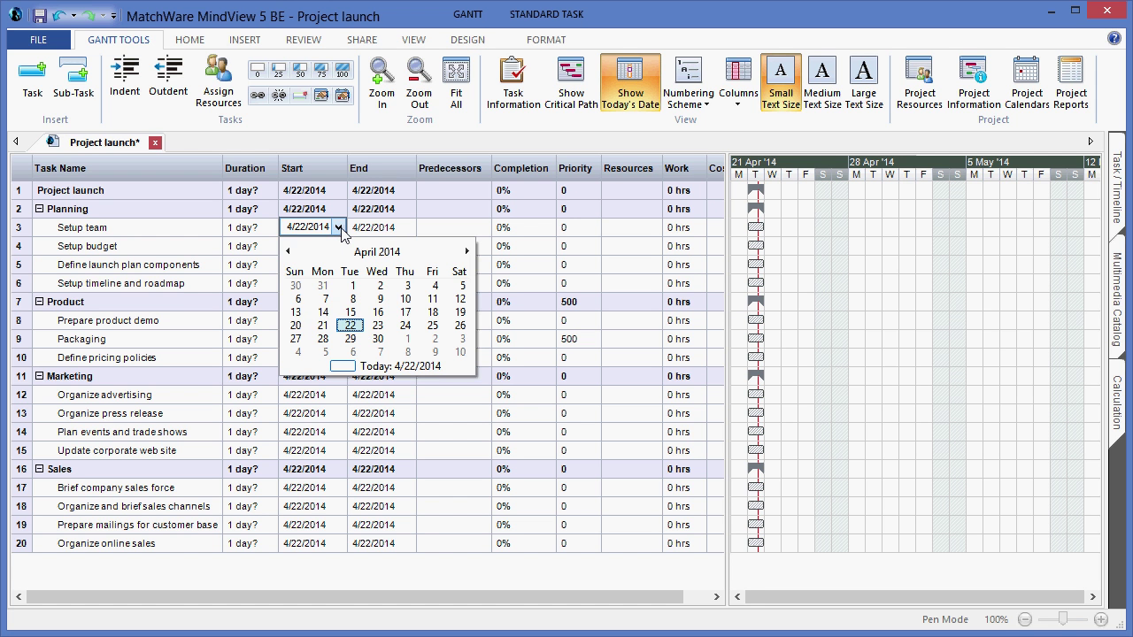
{"action": "left_click", "coordinate": [350, 327]}
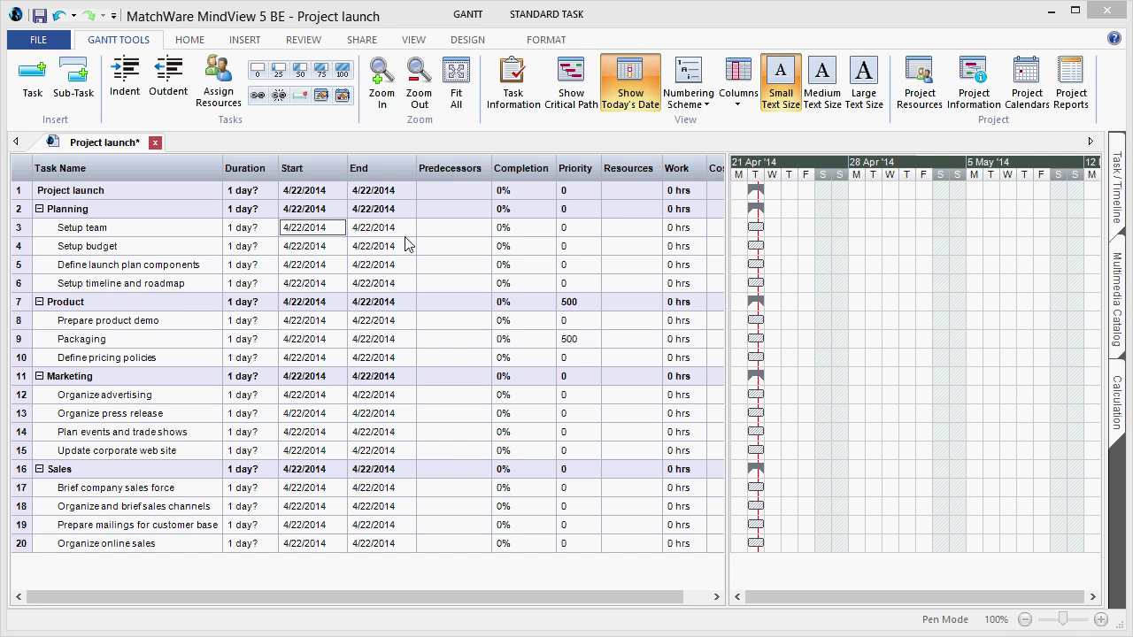
Set Setup team's duration to 3 days.
{"action": "left_click", "coordinate": [266, 233]}
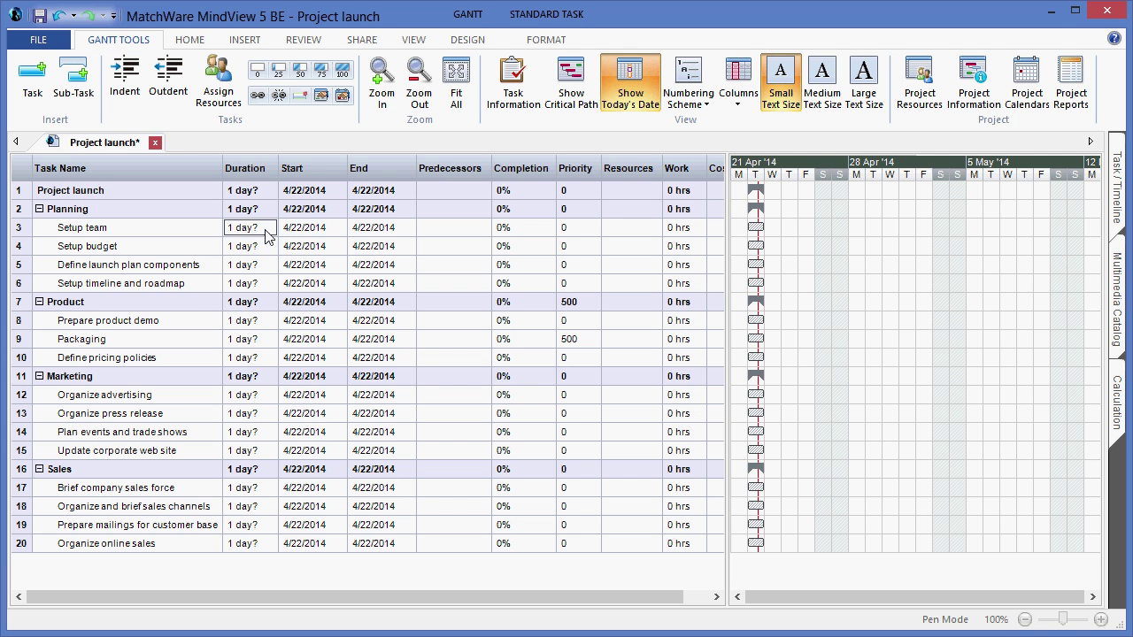
{"action": "left_click", "coordinate": [267, 232]}
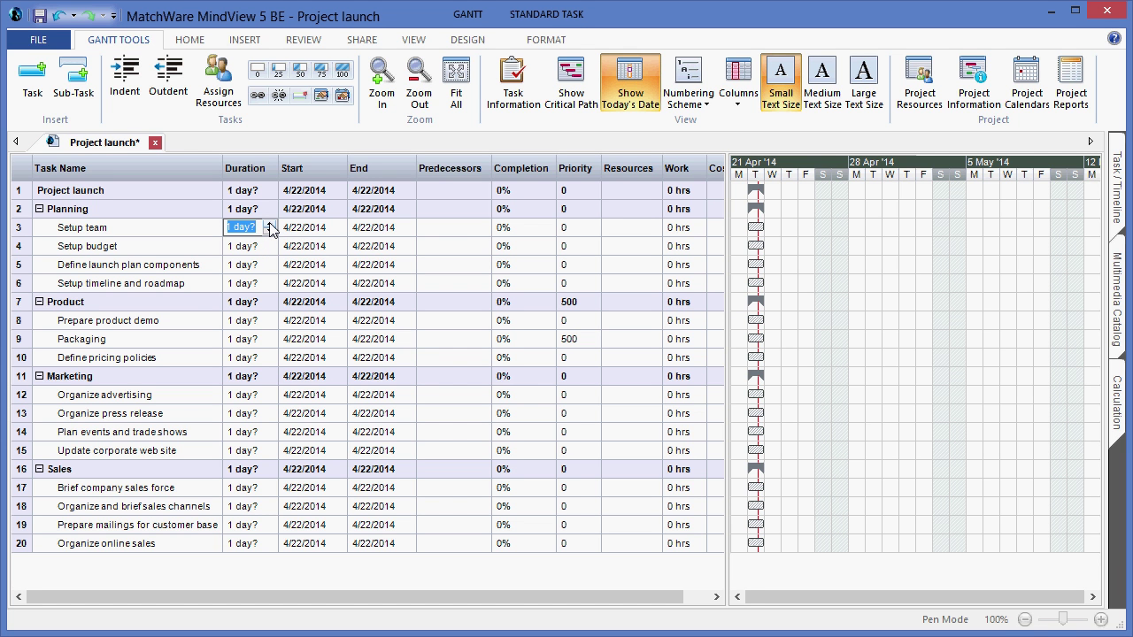
{"action": "left_click", "coordinate": [269, 224]}
{"action": "left_click", "coordinate": [459, 230]}
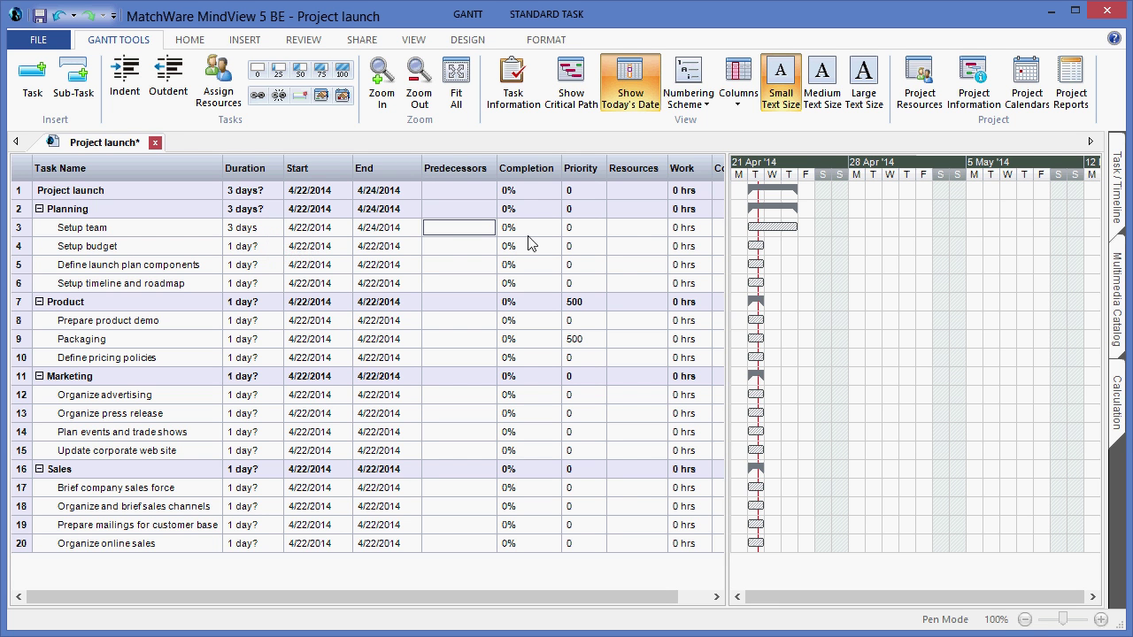
Enter a team member as Setup team's resource and link Setup budget to follow Setup team.
{"action": "left_click", "coordinate": [631, 228]}
{"action": "left_click", "coordinate": [631, 228]}
{"action": "type", "text": "Adam"}
{"action": "left_click", "coordinate": [644, 251]}
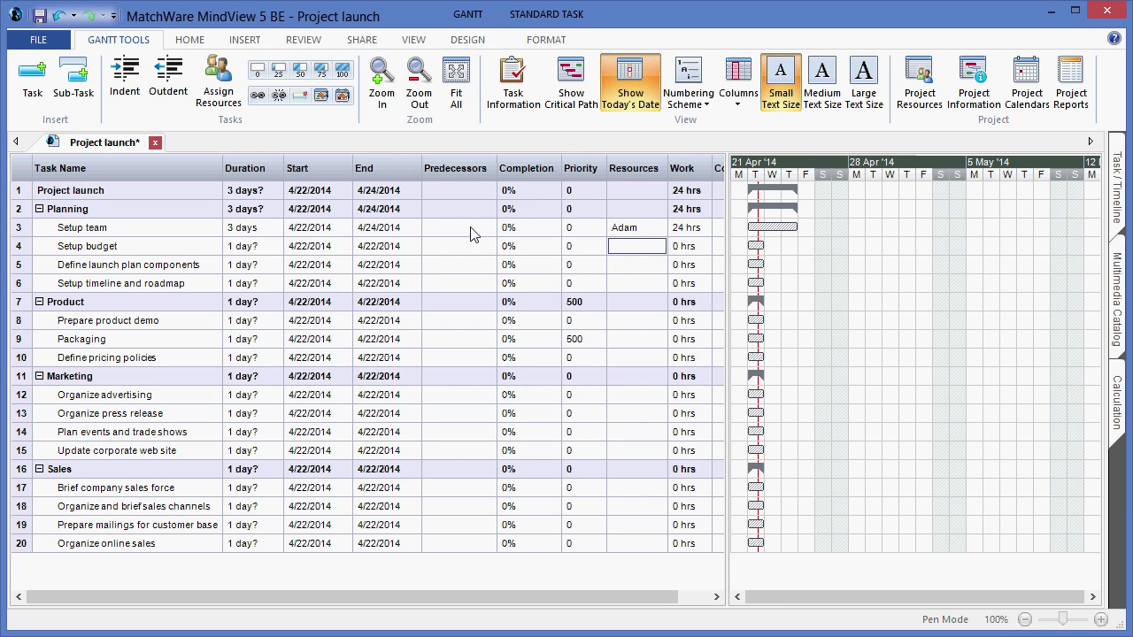
{"action": "left_click", "coordinate": [776, 228]}
{"action": "mouse_move", "coordinate": [776, 230]}
{"action": "left_mouse_down"}
{"action": "mouse_move", "coordinate": [786, 288]}
{"action": "mouse_move", "coordinate": [765, 257]}
{"action": "left_mouse_up"}
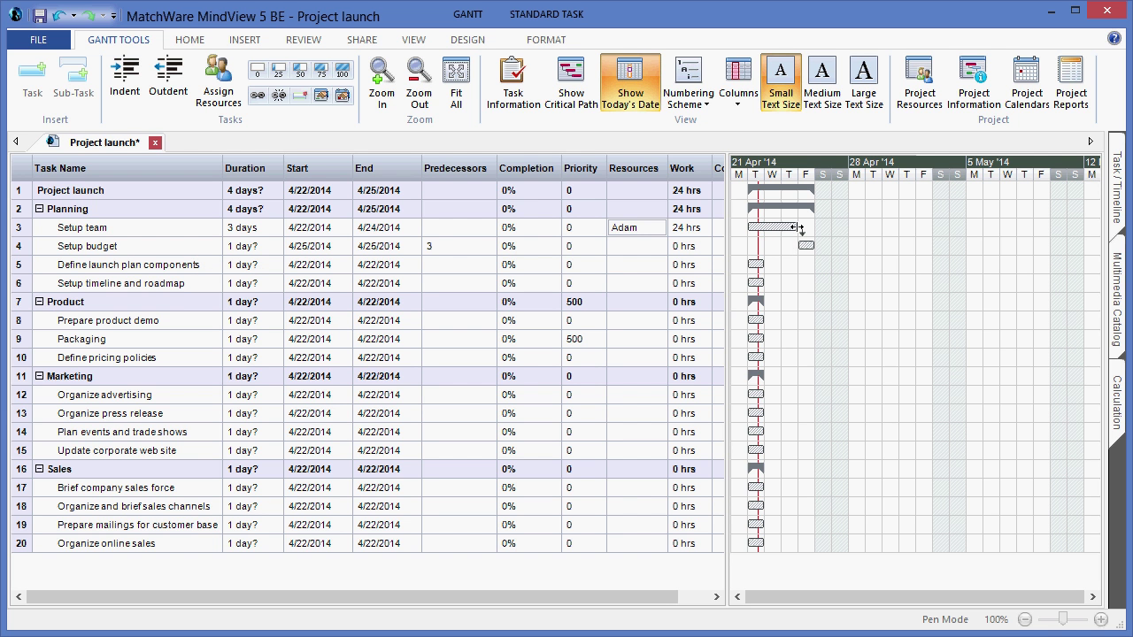
Move Setup team to 4 days from 4/28/2014 and set its completion to 50%.
{"action": "left_click_drag", "start_coordinate": [798, 227], "coordinate": [881, 229]}
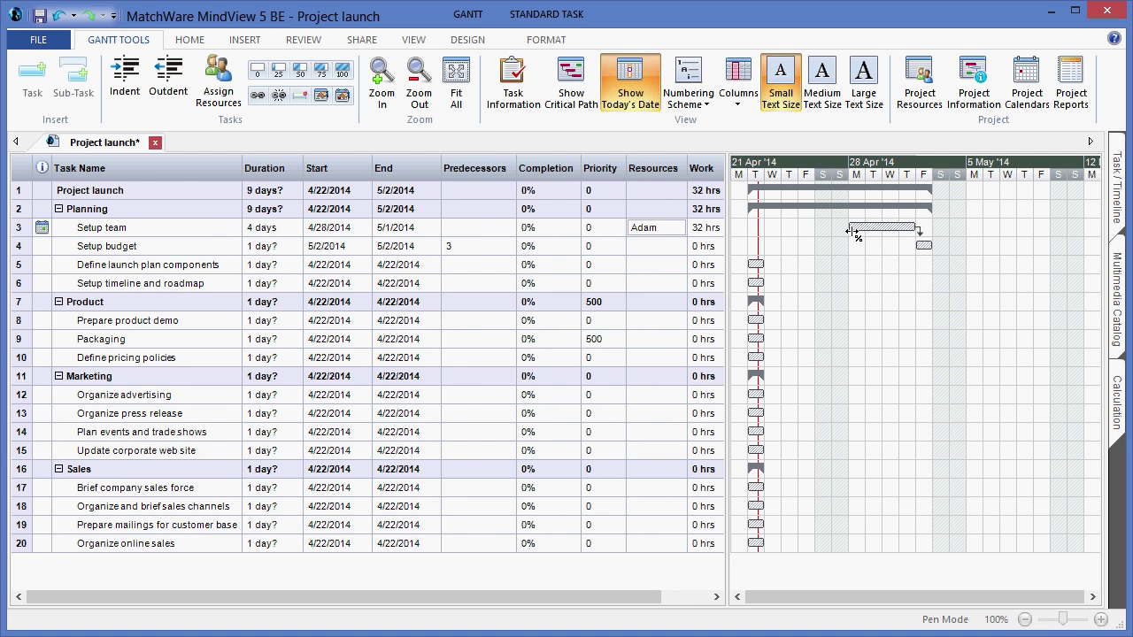
{"action": "left_click_drag", "start_coordinate": [850, 232], "coordinate": [876, 232]}
{"action": "left_click", "coordinate": [574, 233]}
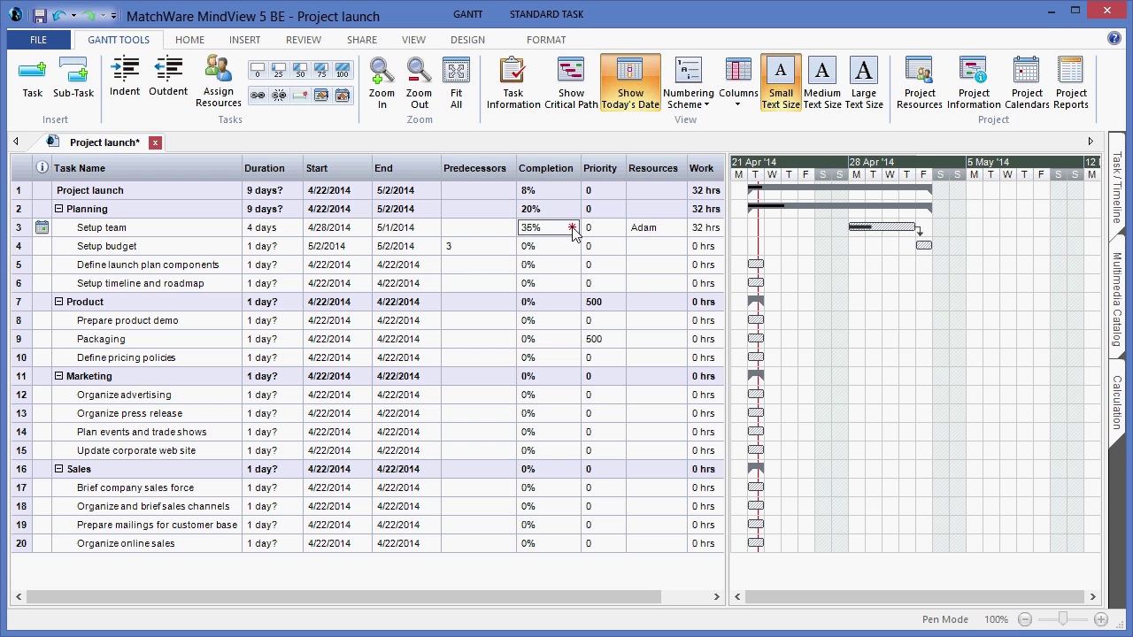
{"action": "left_click", "coordinate": [574, 233]}
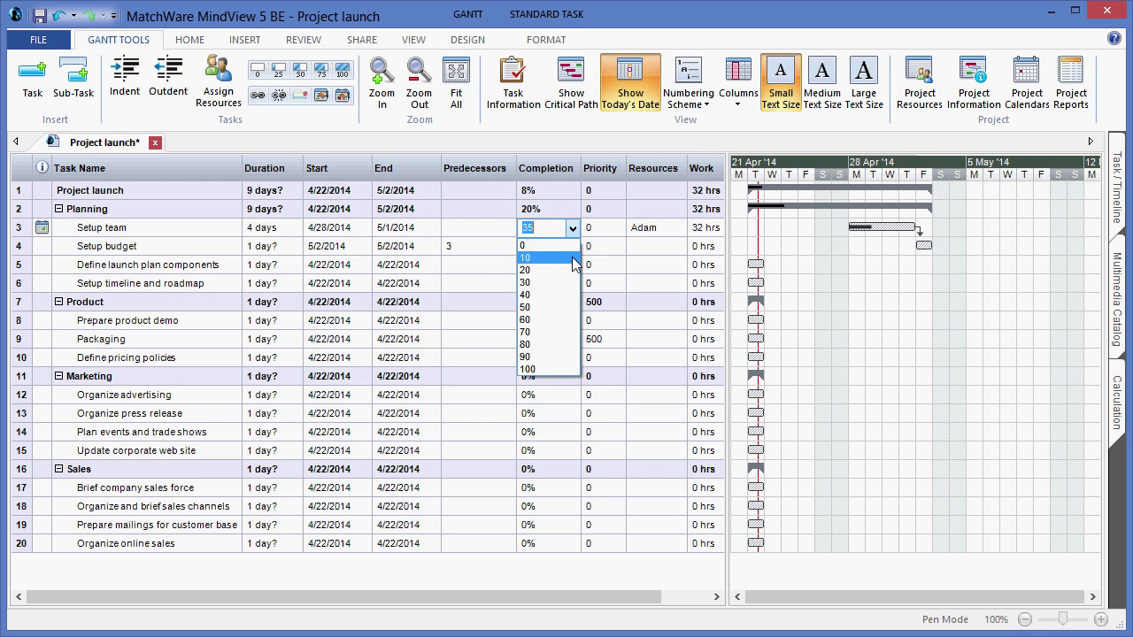
{"action": "left_click", "coordinate": [549, 307]}
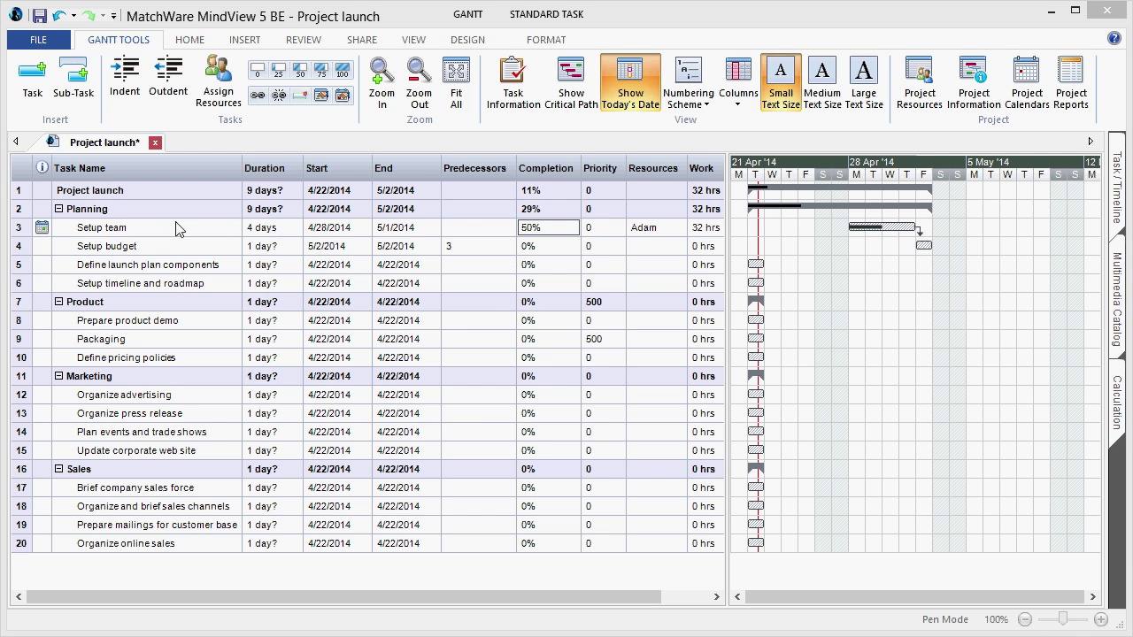
{"action": "left_click", "coordinate": [127, 231]}
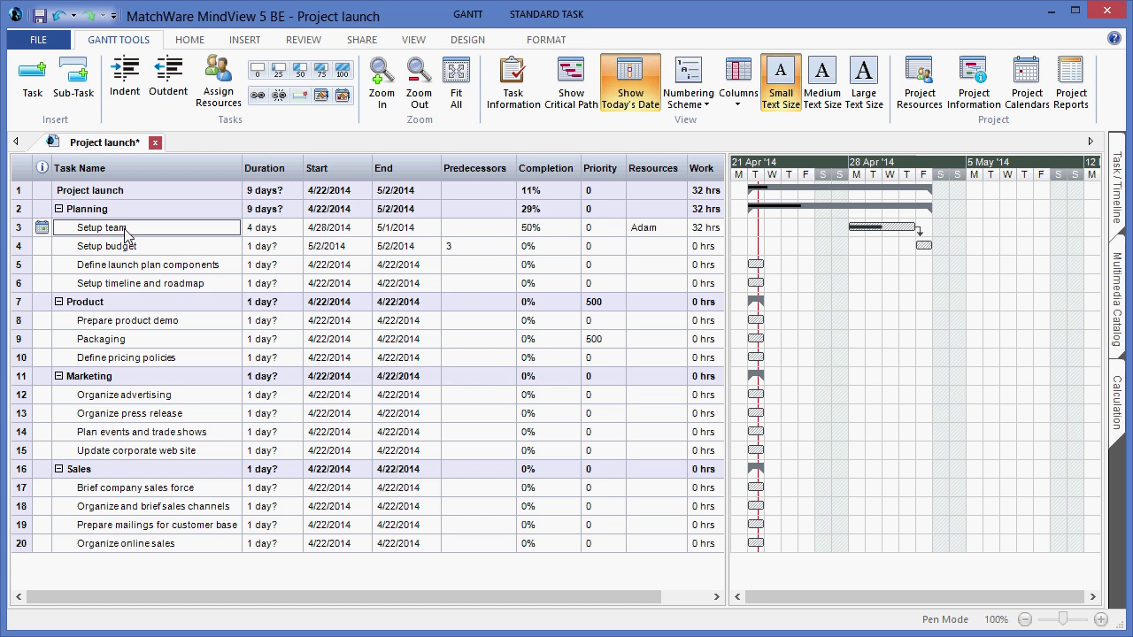
Open Setup team's Task Information and review its constraint and task types unchanged.
{"action": "left_click", "coordinate": [522, 84]}
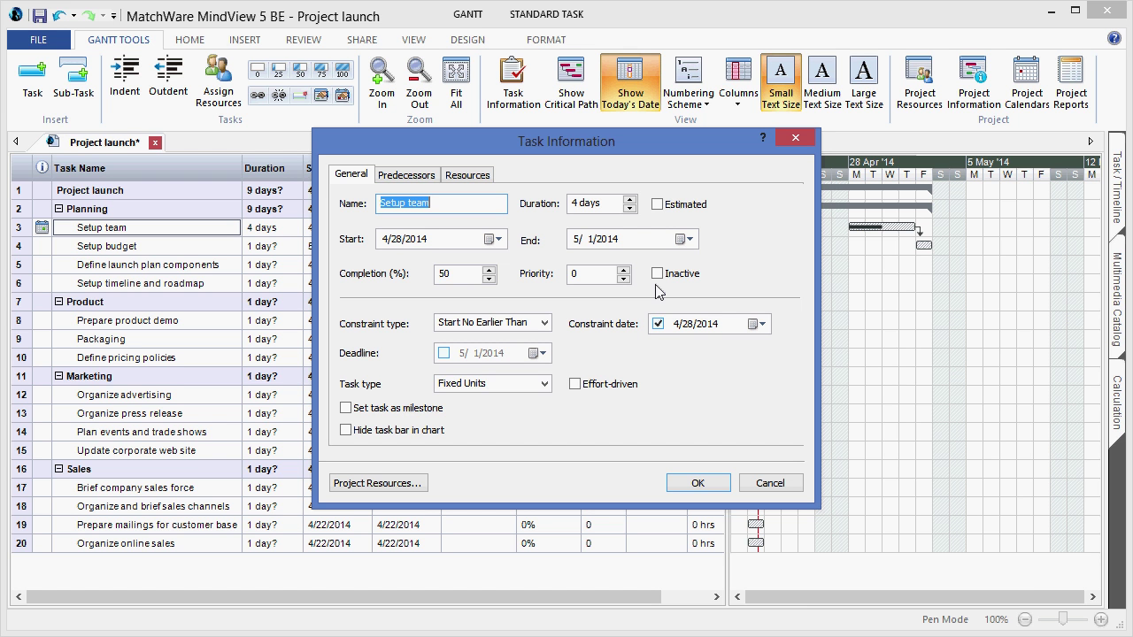
{"action": "left_click", "coordinate": [545, 324]}
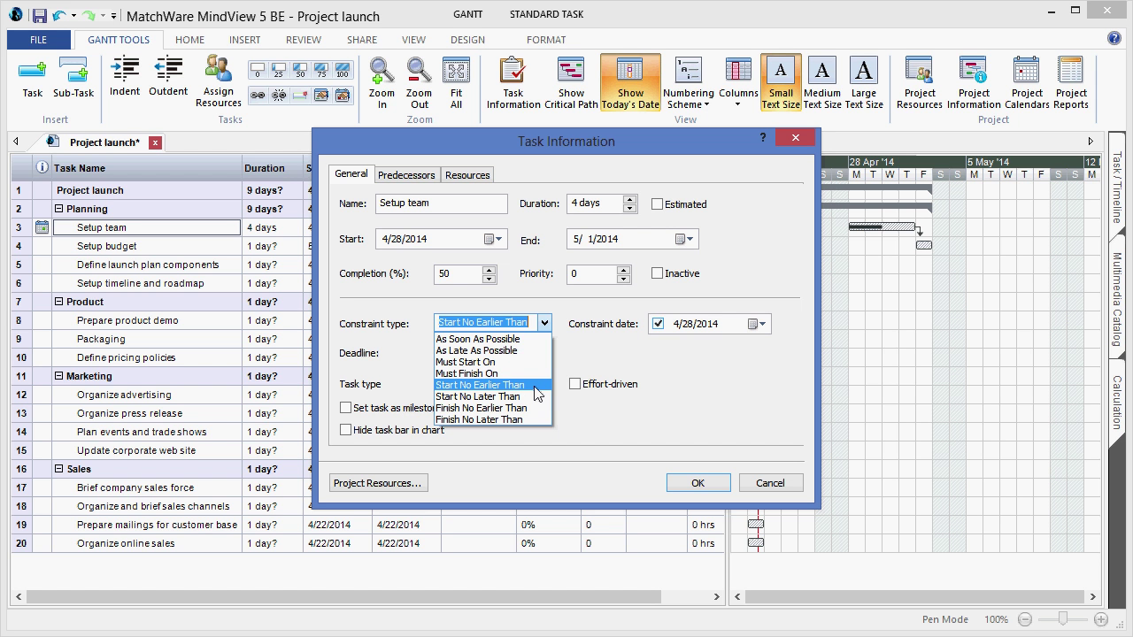
{"action": "left_click", "coordinate": [602, 361]}
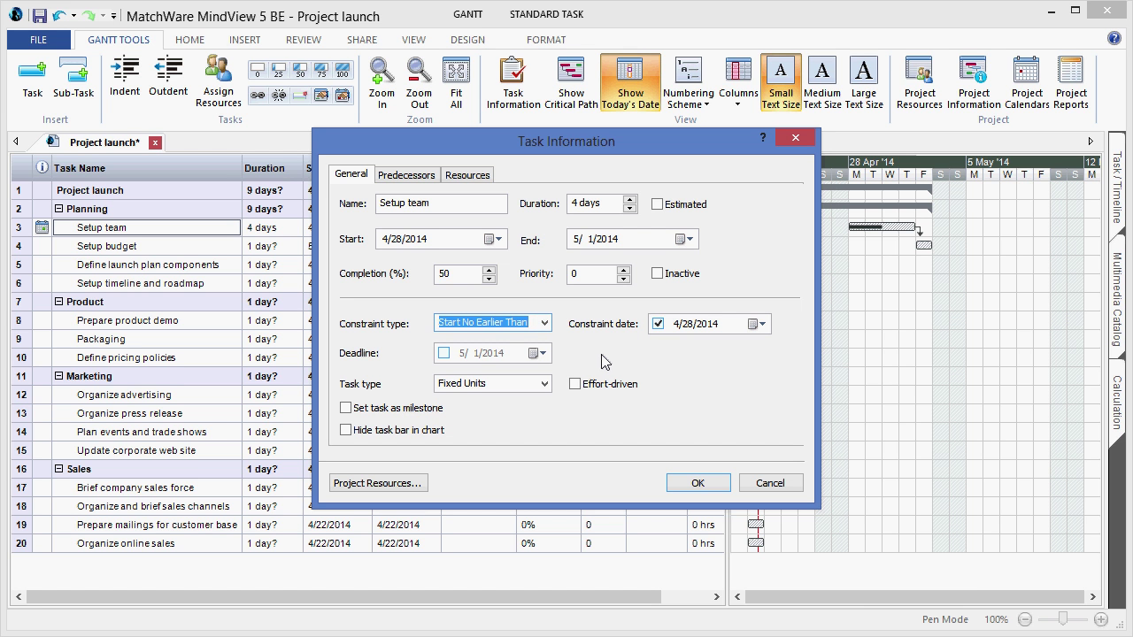
{"action": "left_click", "coordinate": [543, 386]}
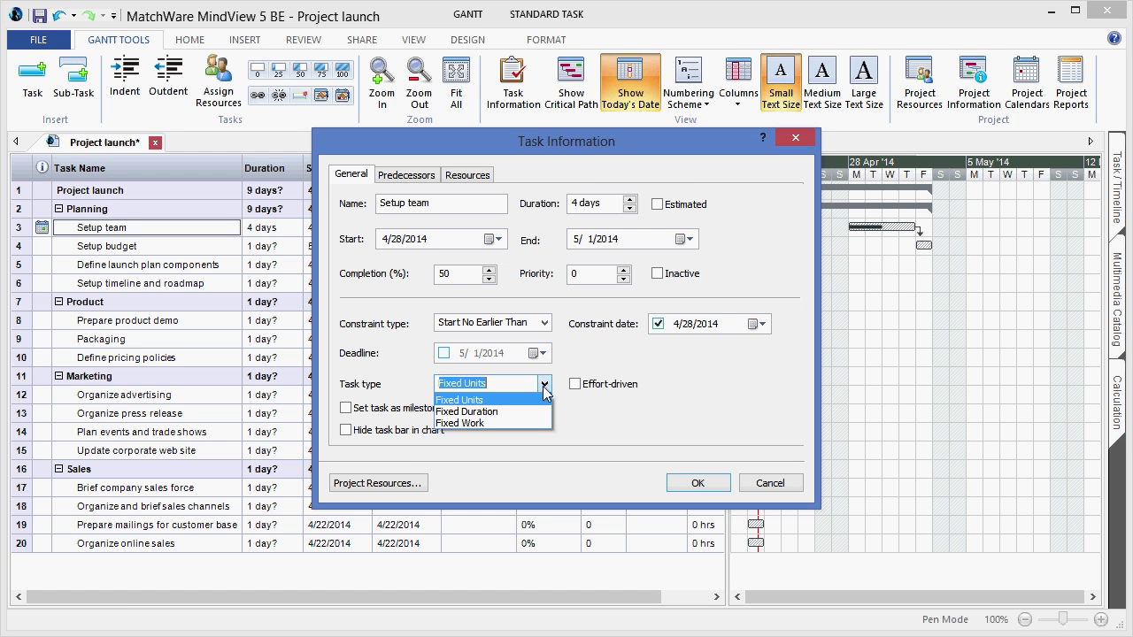
{"action": "left_click", "coordinate": [704, 408]}
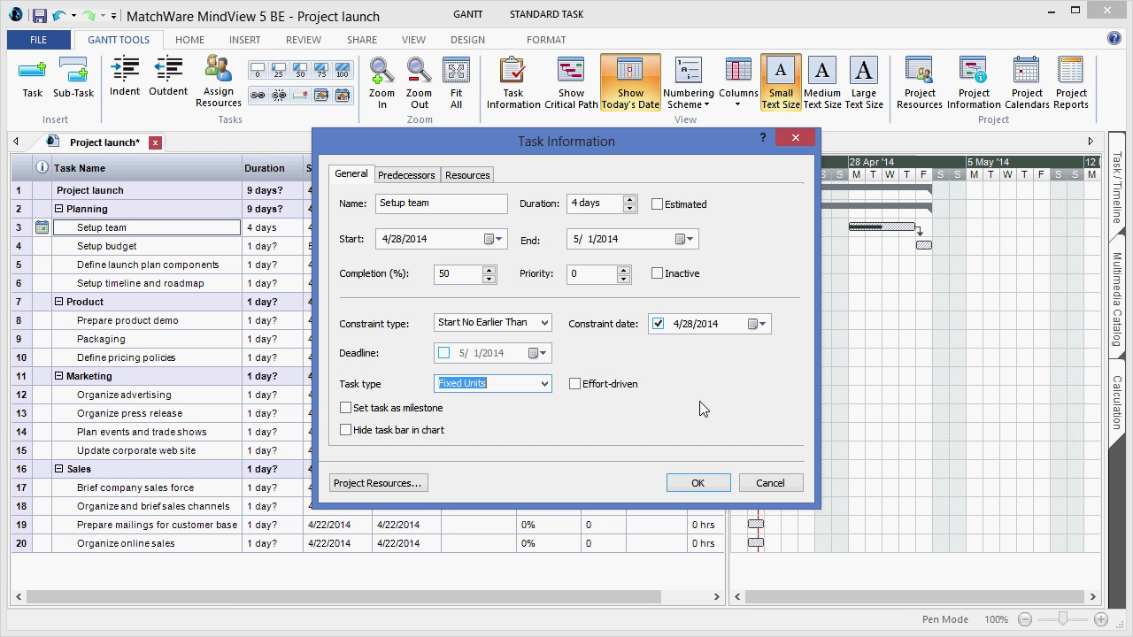
Add Setup budget as a Finish to Start predecessor with 0 days lag.
{"action": "left_click", "coordinate": [416, 174]}
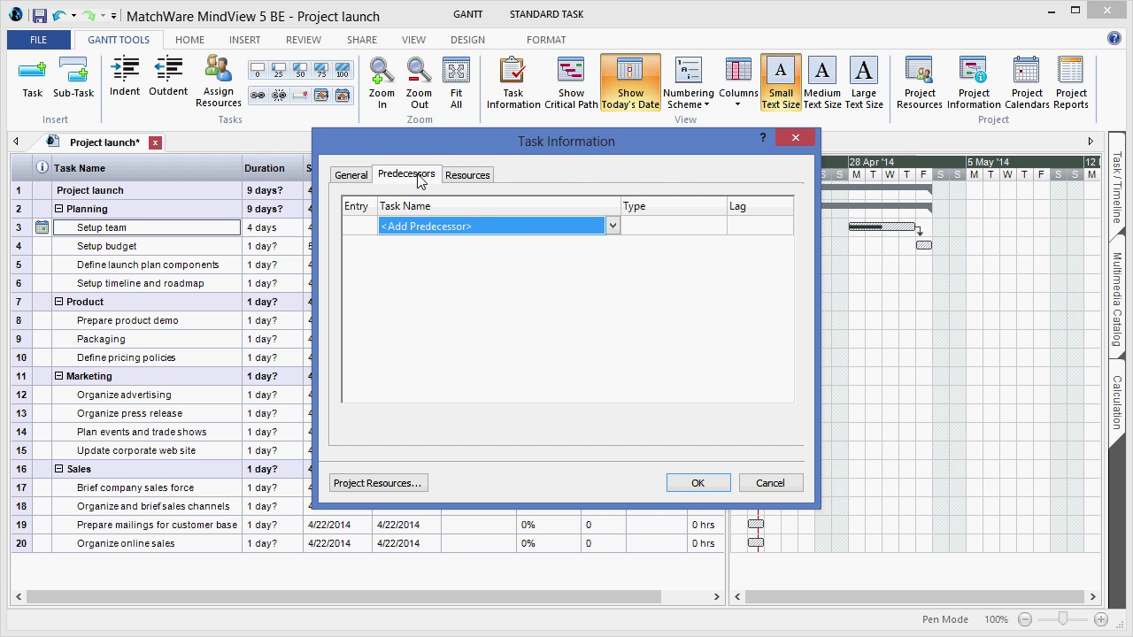
{"action": "left_click", "coordinate": [613, 227]}
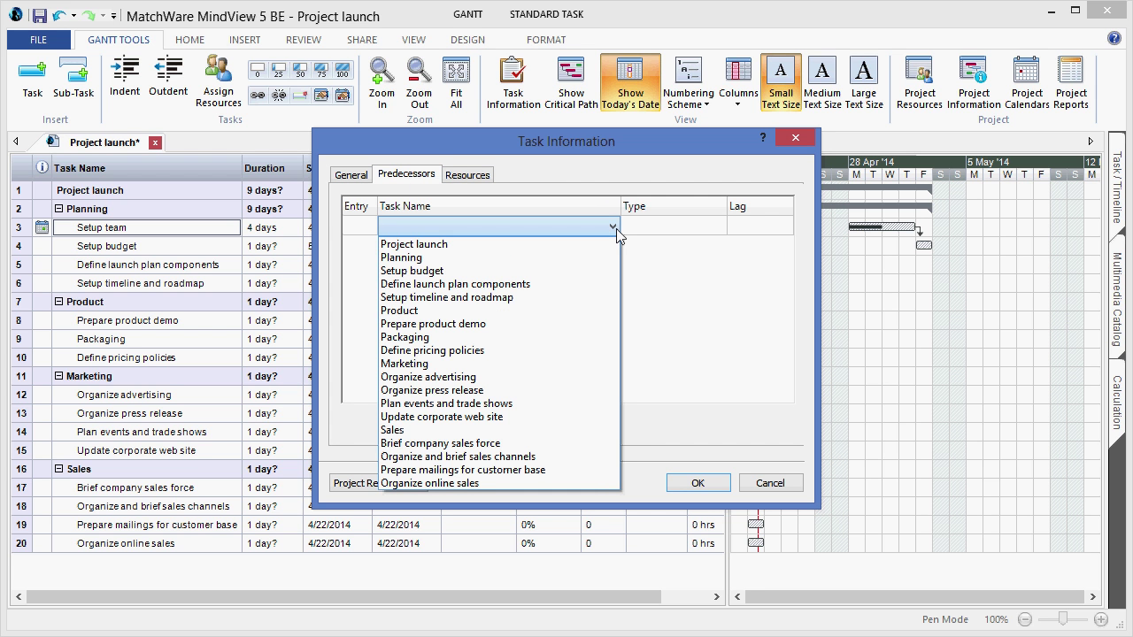
{"action": "left_click", "coordinate": [575, 275]}
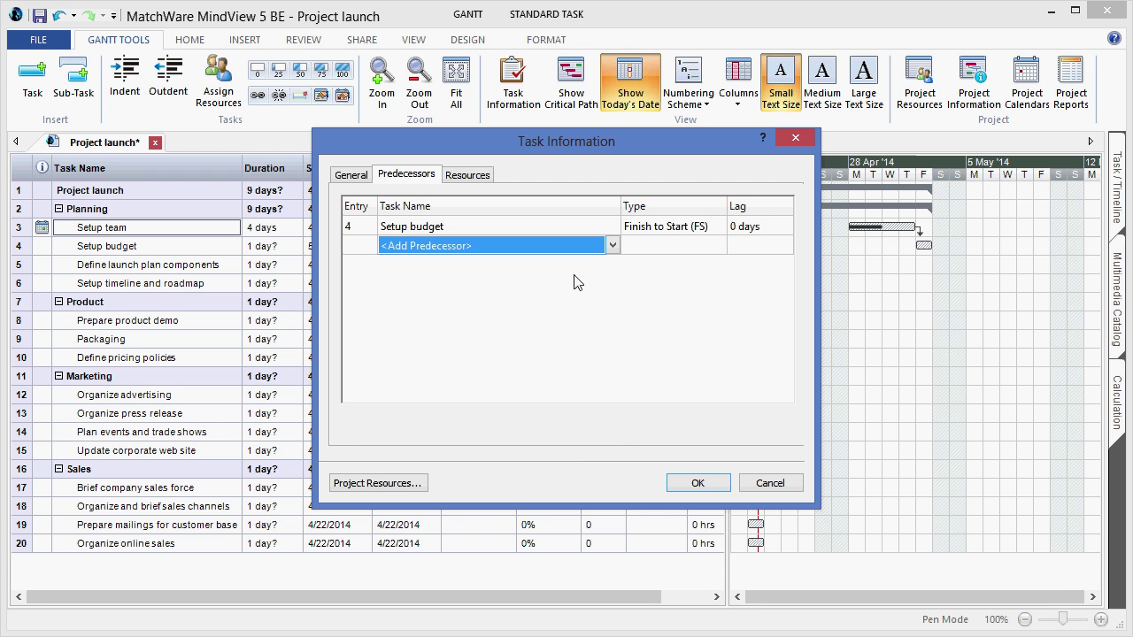
{"action": "left_click", "coordinate": [719, 228]}
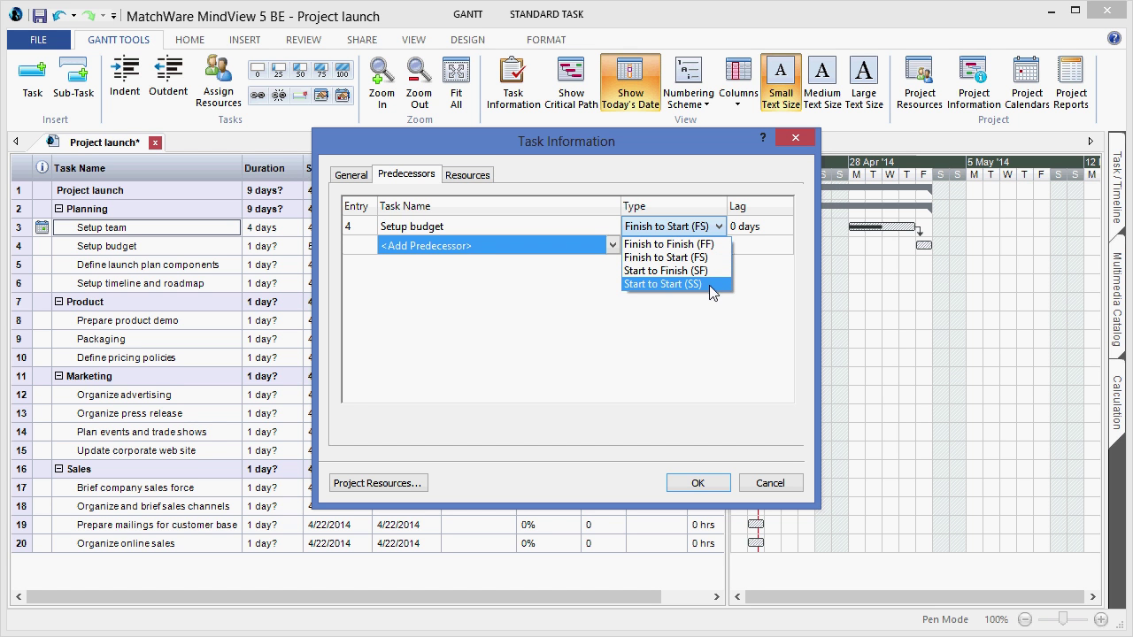
{"action": "left_click", "coordinate": [754, 278]}
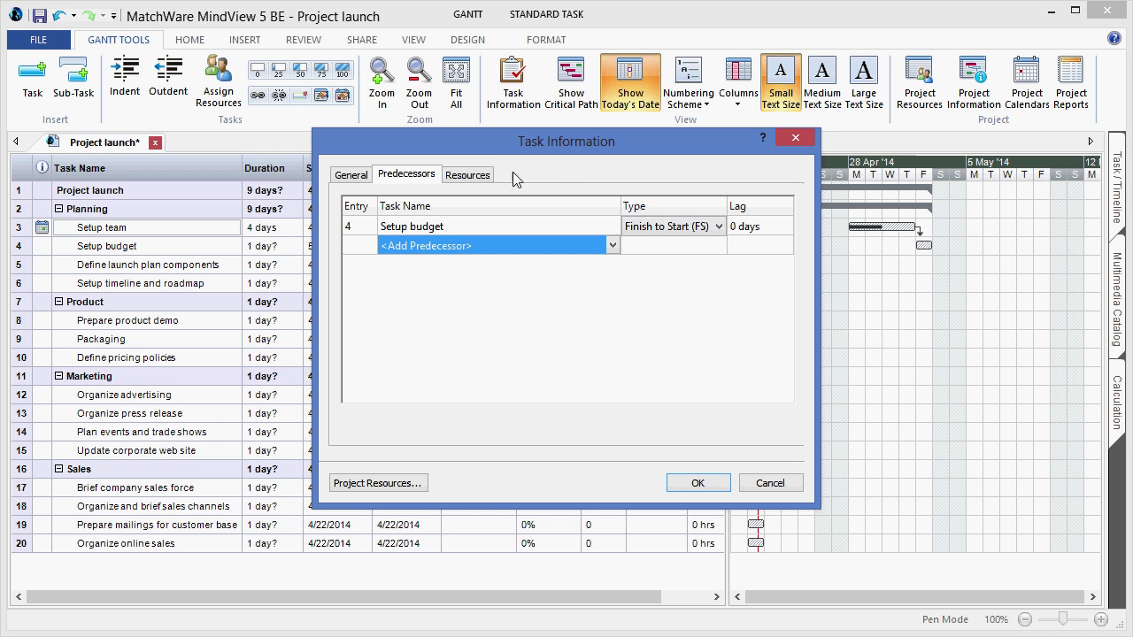
Add a second team member to the Project Resources list.
{"action": "left_click", "coordinate": [484, 181]}
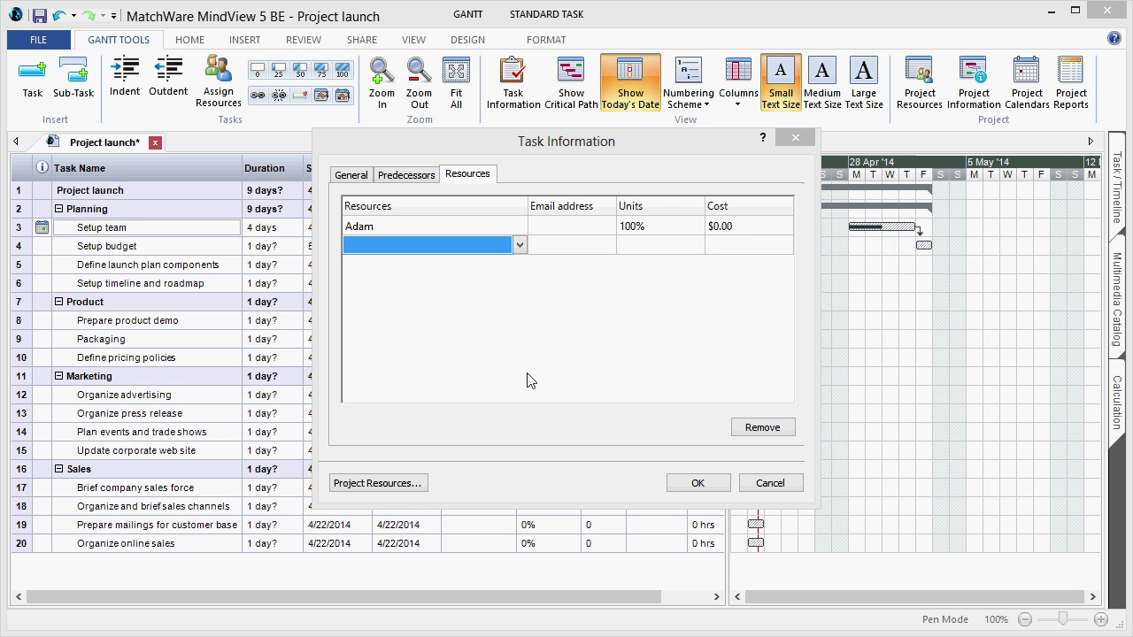
{"action": "left_click", "coordinate": [422, 485]}
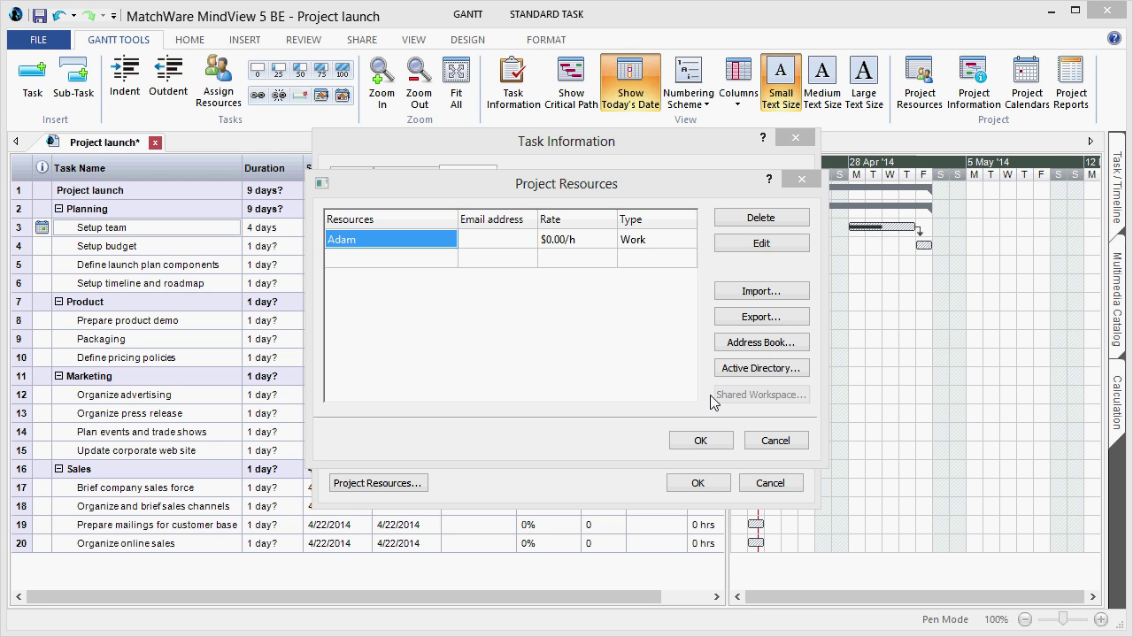
{"action": "left_click", "coordinate": [363, 260]}
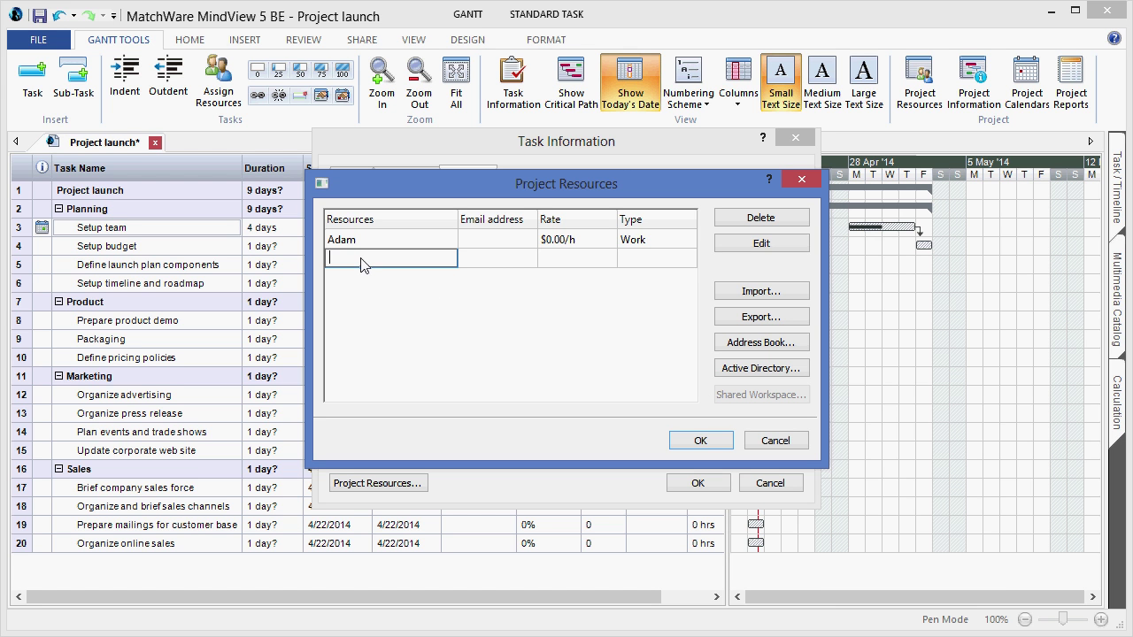
{"action": "type", "text": "Bob"}
{"action": "left_click", "coordinate": [696, 442]}
Assign the new team member to Setup budget from its Resources dropdown.
{"action": "left_click", "coordinate": [696, 484]}
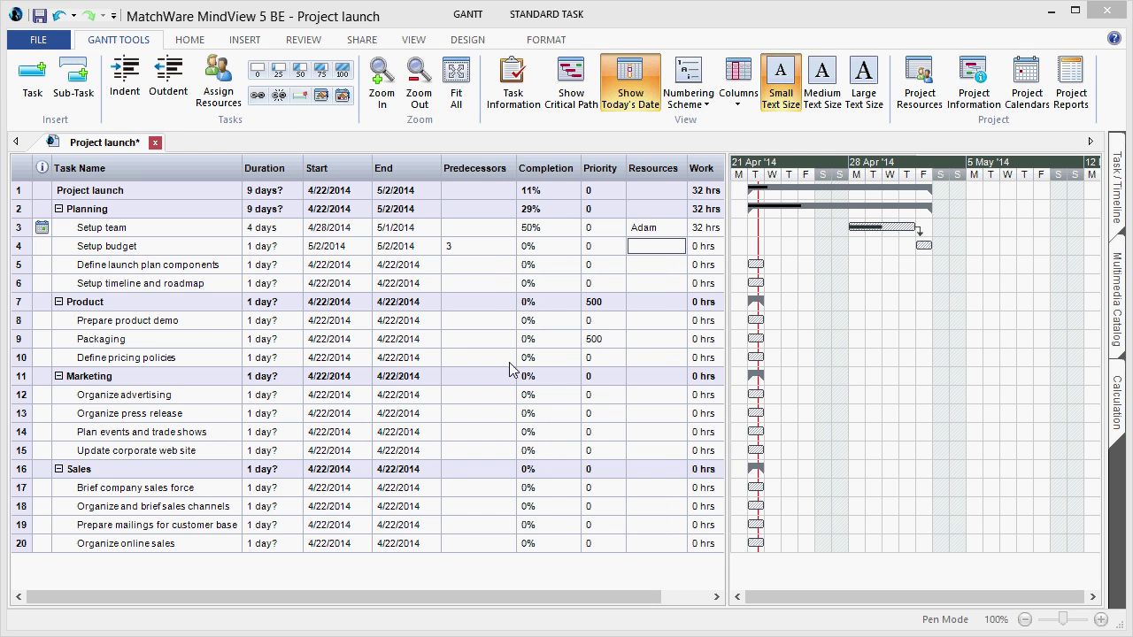
{"action": "left_click", "coordinate": [676, 253]}
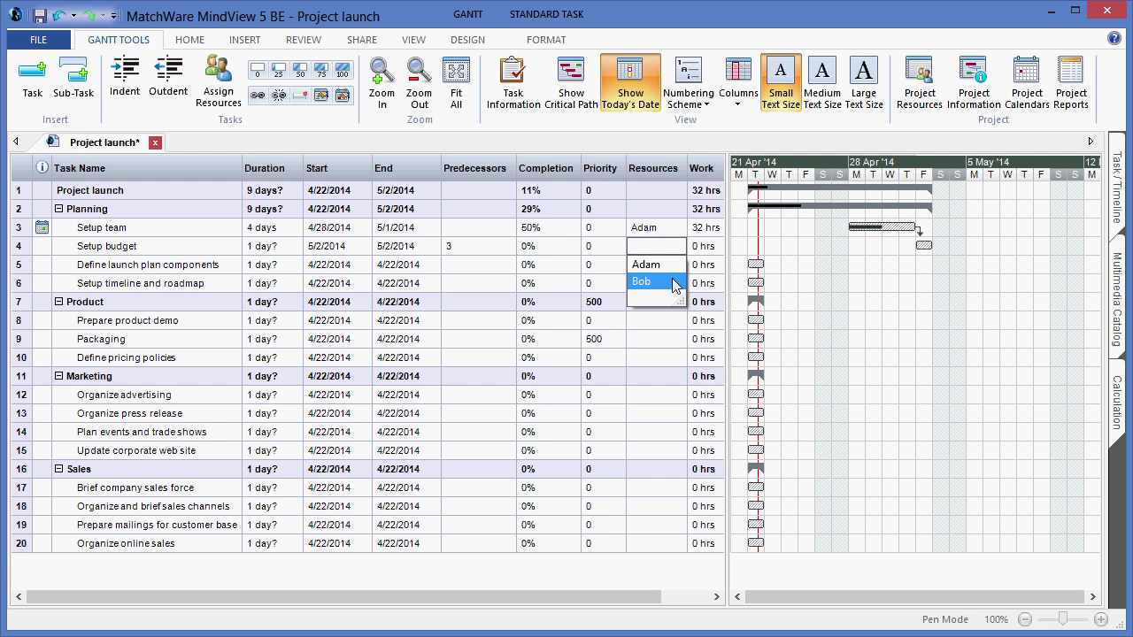
{"action": "left_click", "coordinate": [676, 284]}
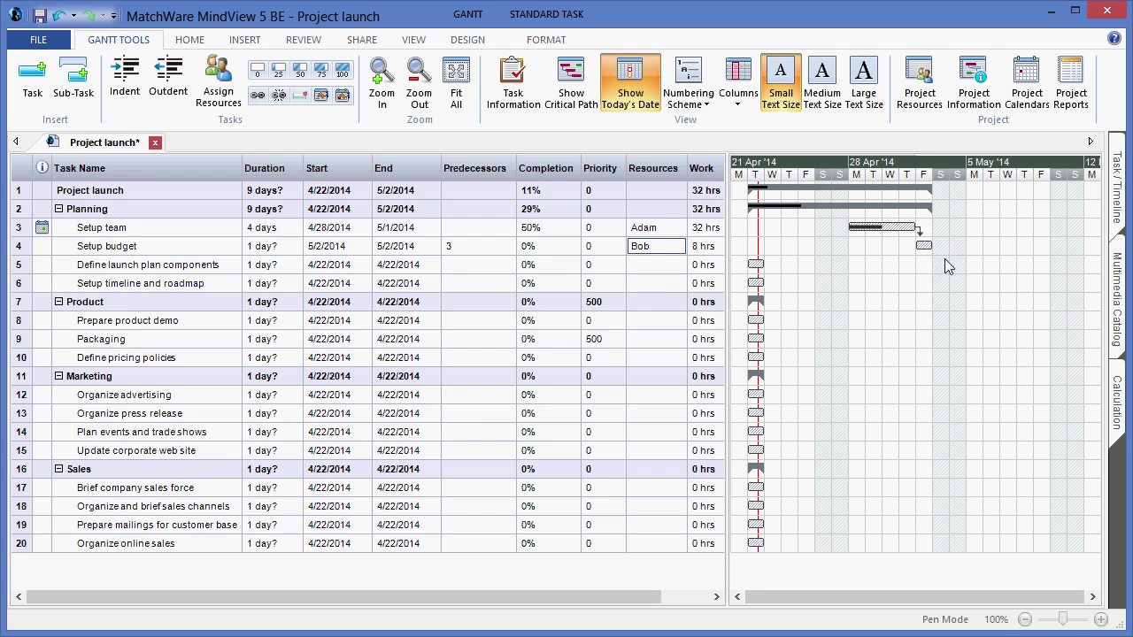
Review the project's scheduling information, keeping scheduling from the project start date.
{"action": "left_click", "coordinate": [1119, 218]}
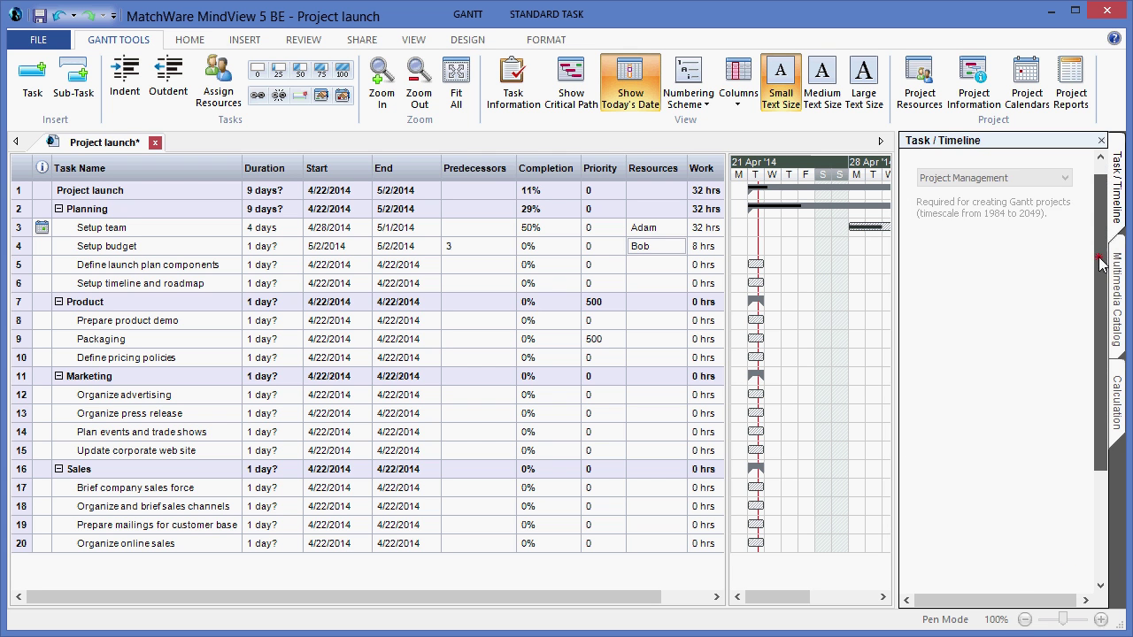
{"action": "left_click_drag", "start_coordinate": [1100, 271], "coordinate": [1105, 356]}
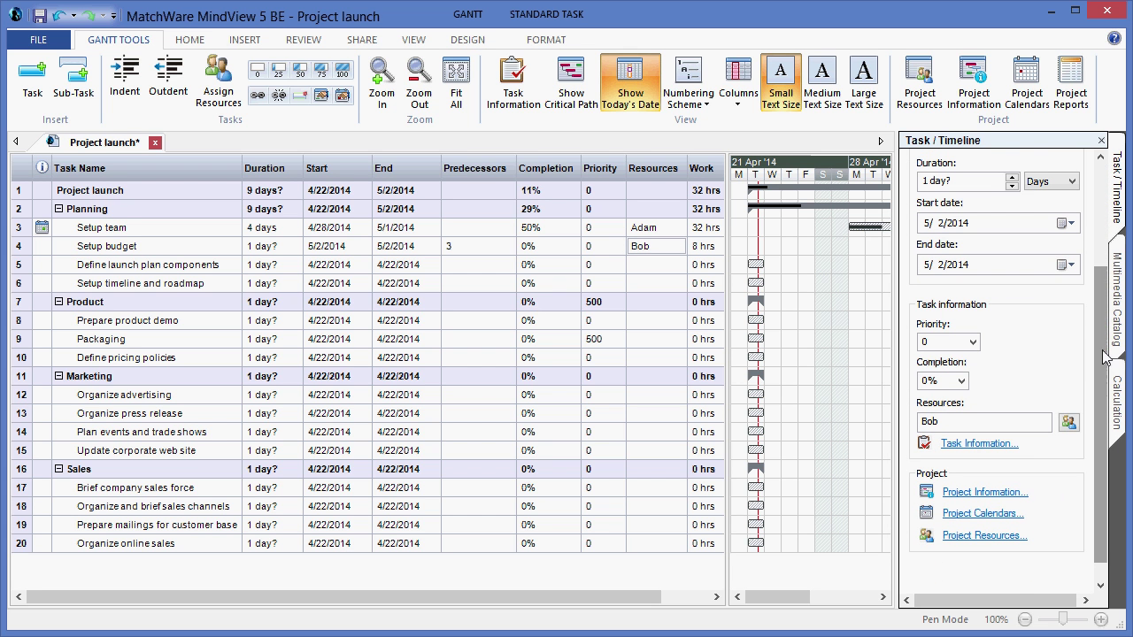
{"action": "left_click", "coordinate": [1009, 494]}
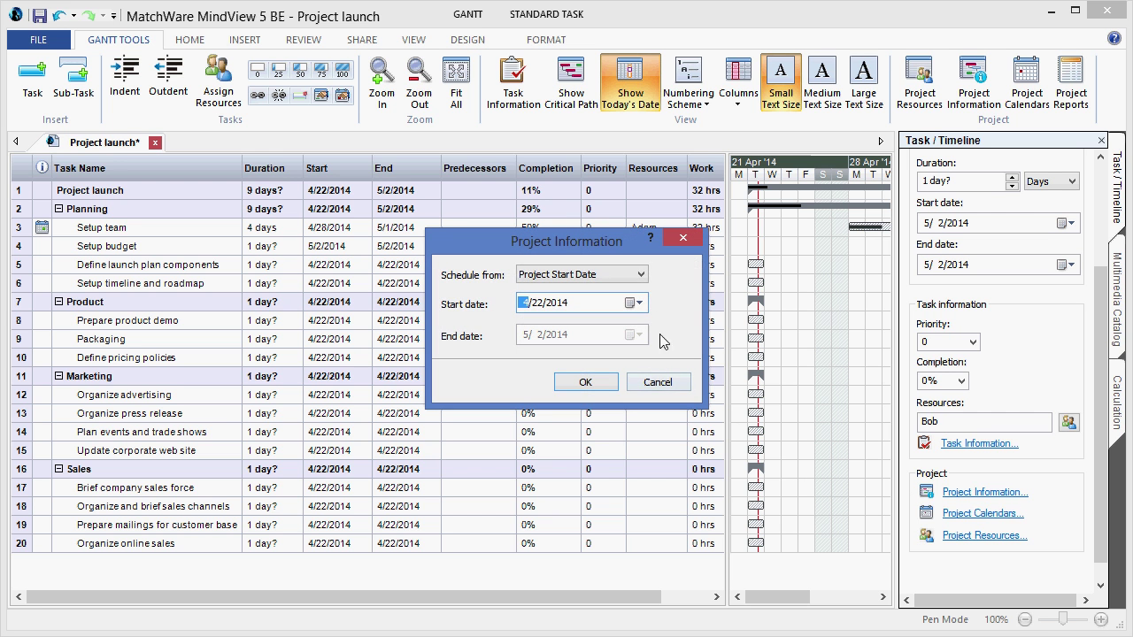
{"action": "left_click", "coordinate": [644, 277]}
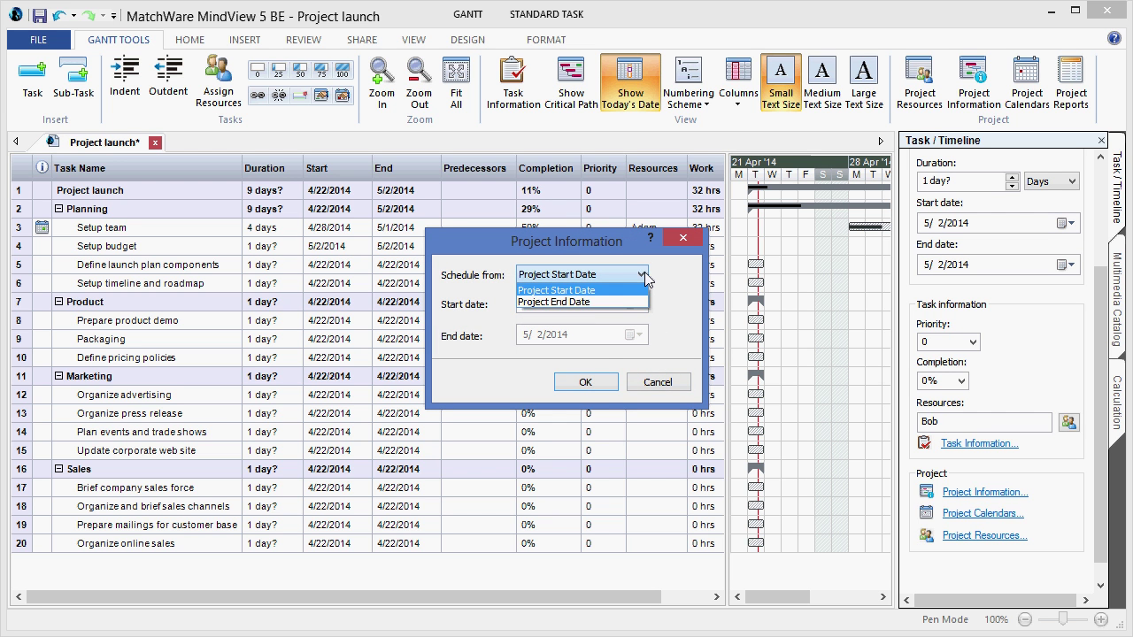
{"action": "left_click", "coordinate": [679, 279]}
{"action": "left_click", "coordinate": [585, 382]}
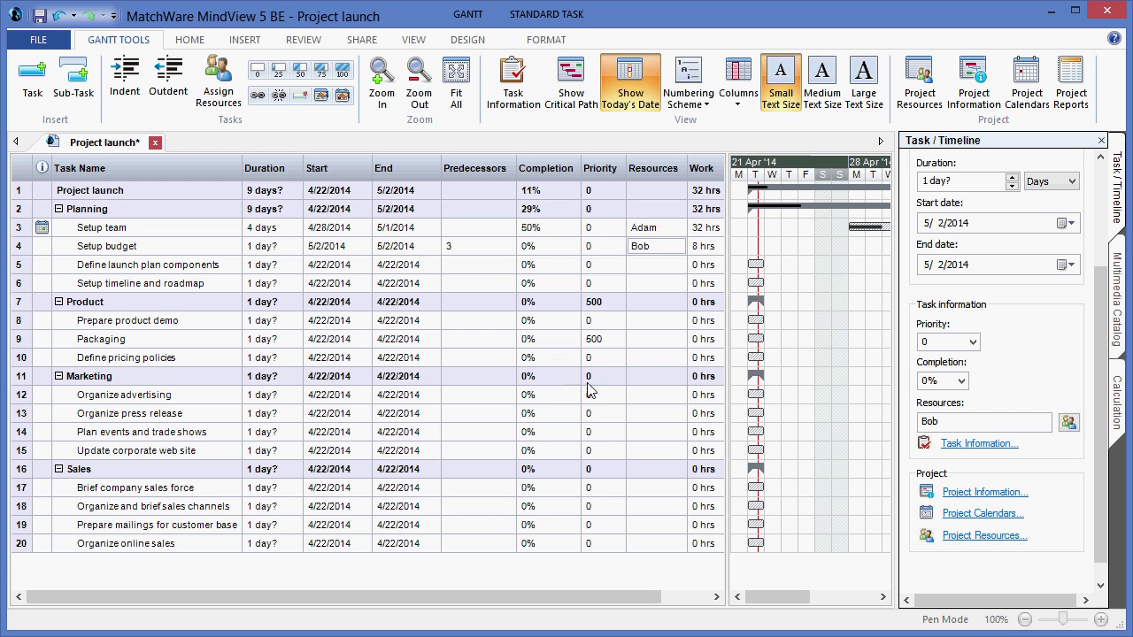
Review the project calendar's hours per day and April 25 working hours, keeping the project calendar.
{"action": "left_click", "coordinate": [954, 521]}
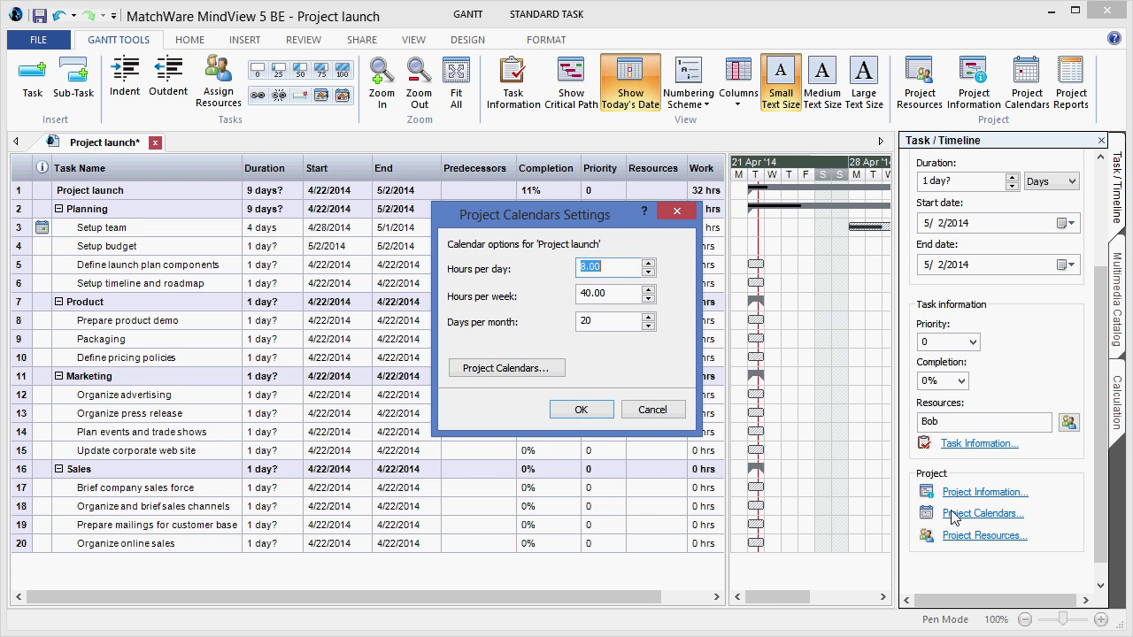
{"action": "left_click", "coordinate": [620, 270]}
{"action": "left_click", "coordinate": [507, 368]}
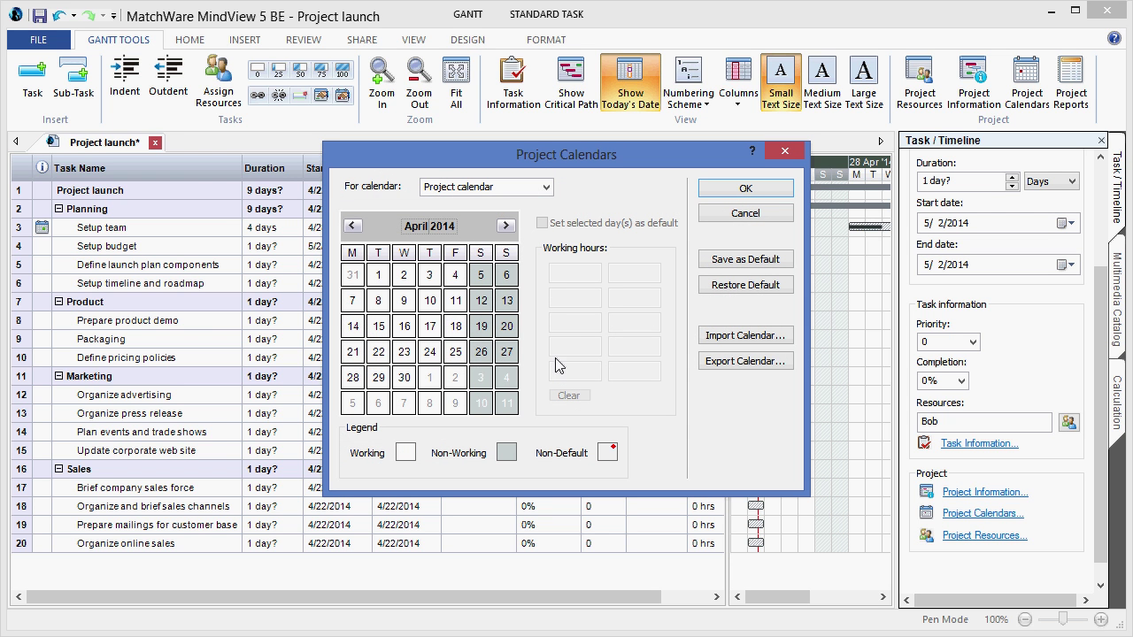
{"action": "left_click", "coordinate": [455, 353]}
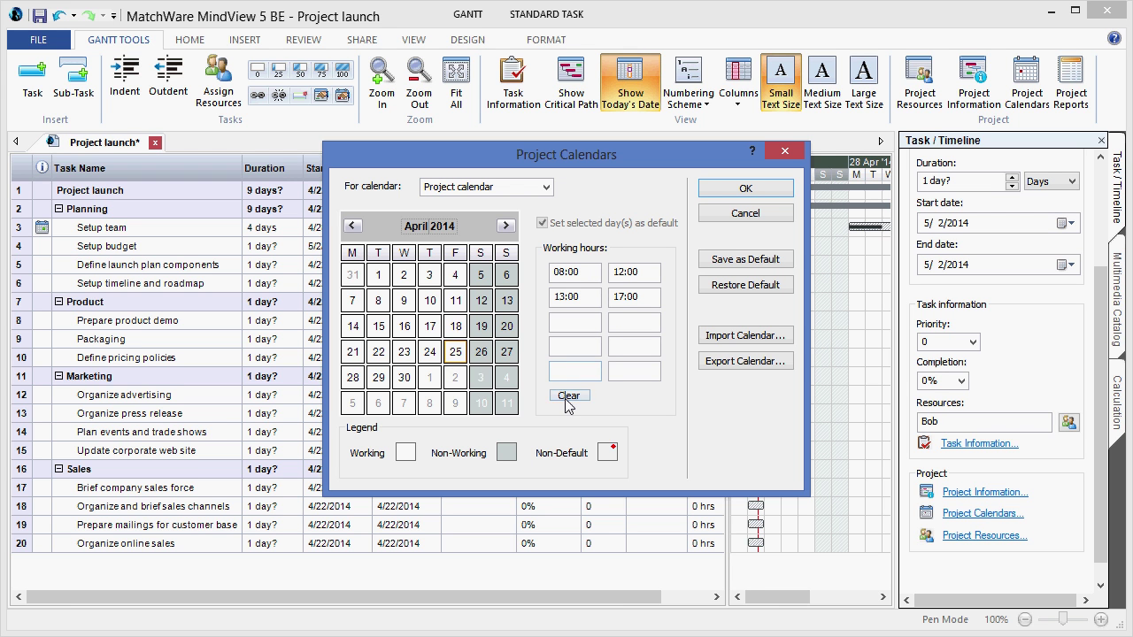
{"action": "left_click", "coordinate": [546, 187]}
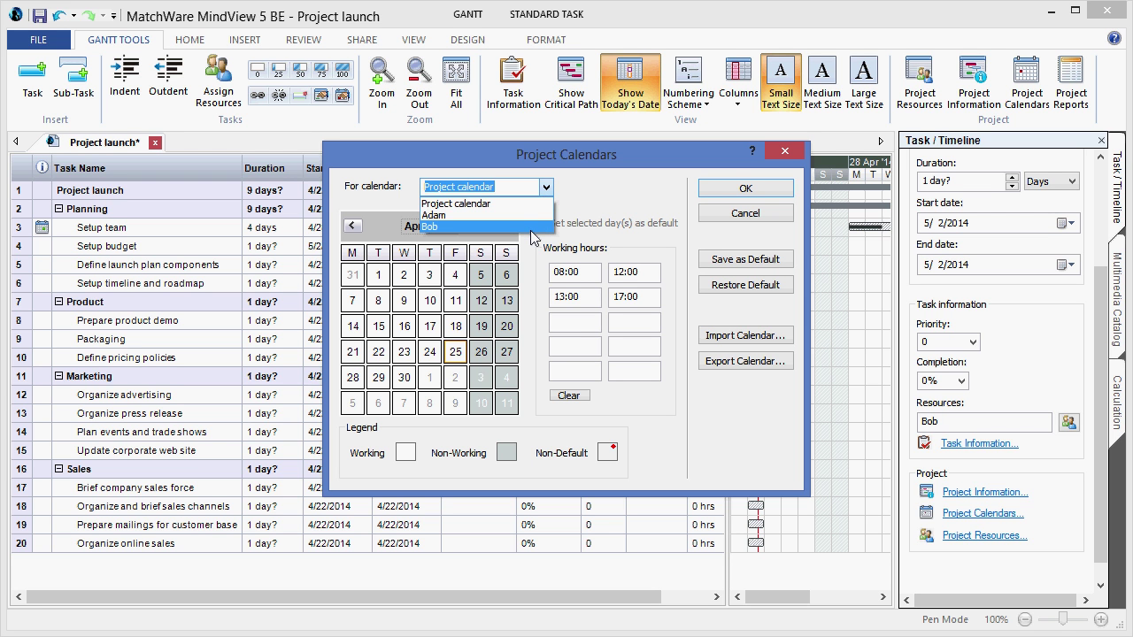
{"action": "left_click", "coordinate": [603, 203]}
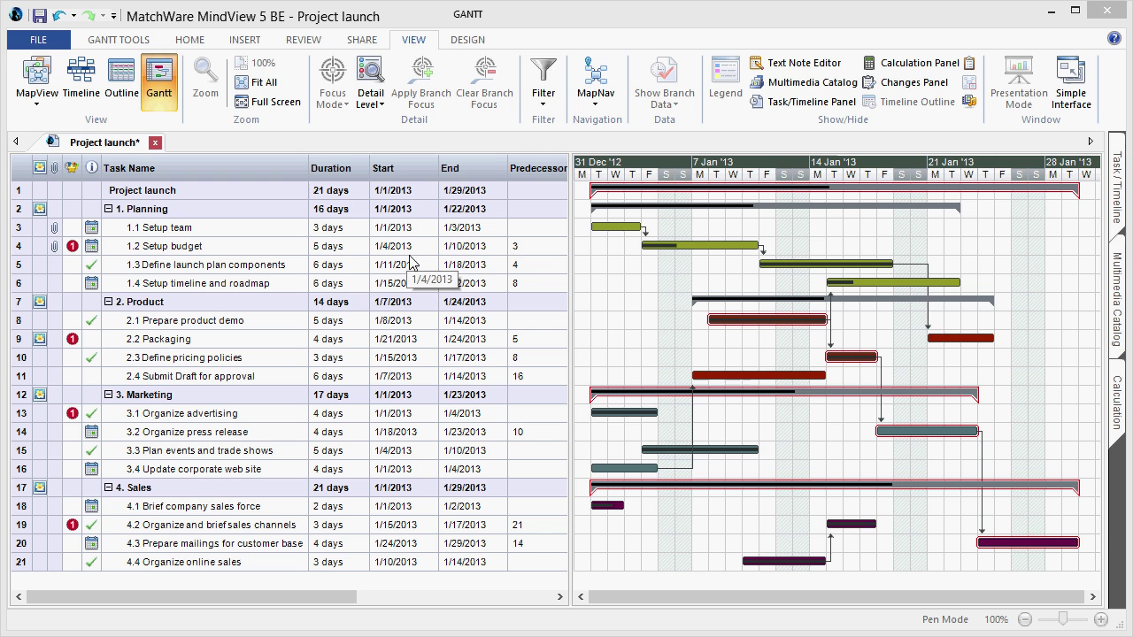
Briefly widen the task table to reveal extra columns, then show bar formatting for 1.1 Setup team.
{"action": "left_click_drag", "start_coordinate": [572, 262], "coordinate": [844, 262]}
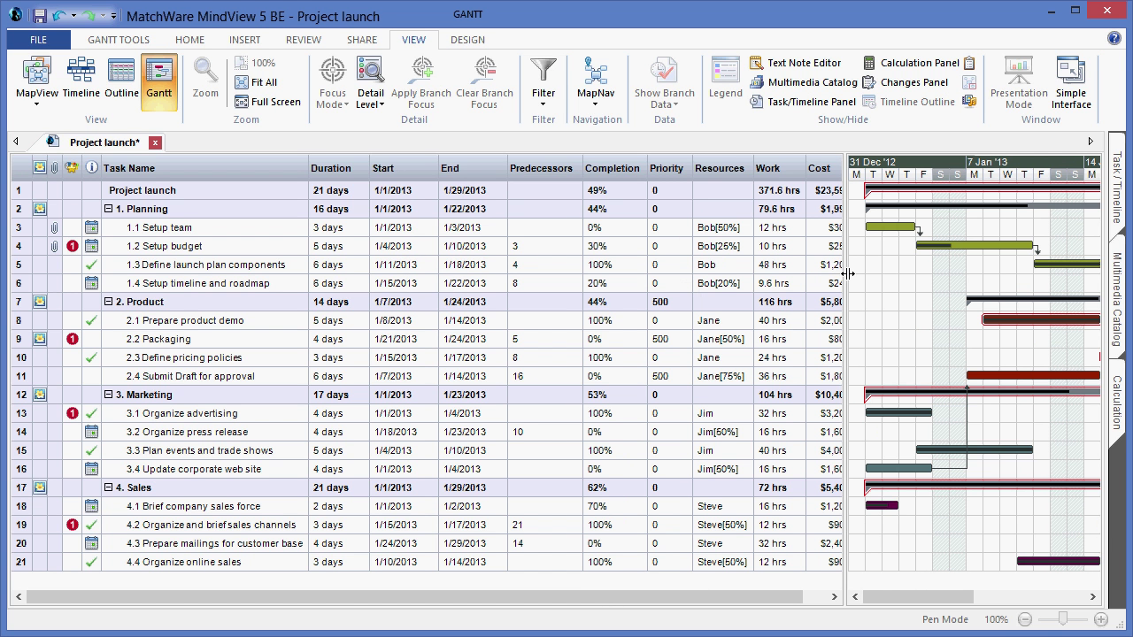
{"action": "left_click_drag", "start_coordinate": [847, 273], "coordinate": [586, 275]}
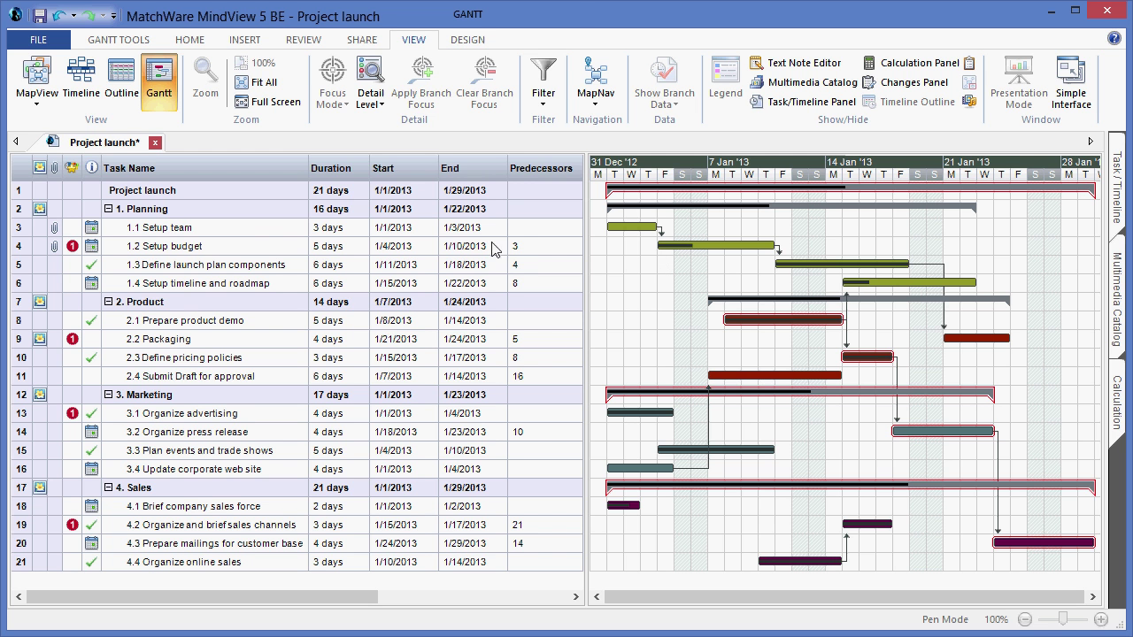
{"action": "left_click", "coordinate": [185, 232]}
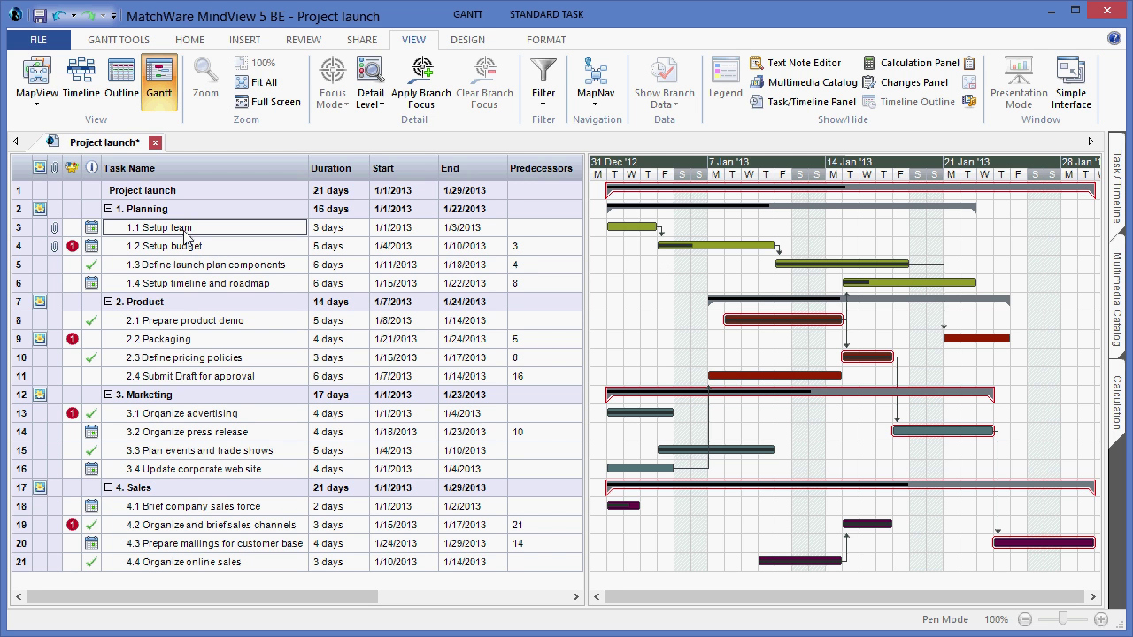
{"action": "left_click", "coordinate": [538, 43]}
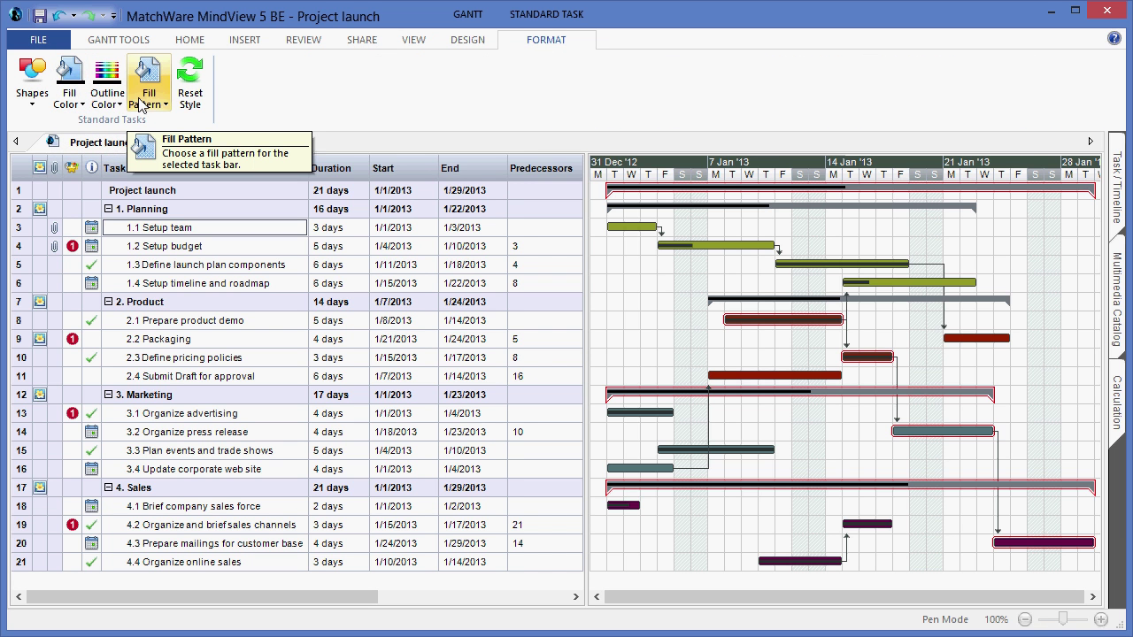
Show task names and assigned resources beside the Gantt bars, then select 2.1 Prepare product demo.
{"action": "left_click", "coordinate": [468, 44]}
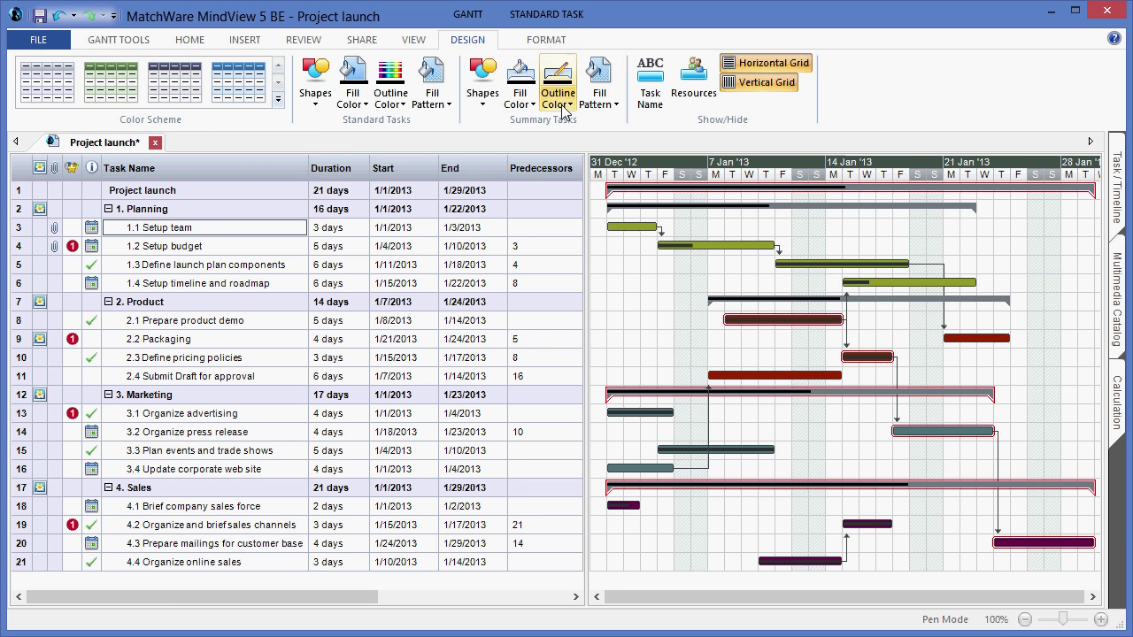
{"action": "left_click", "coordinate": [650, 103]}
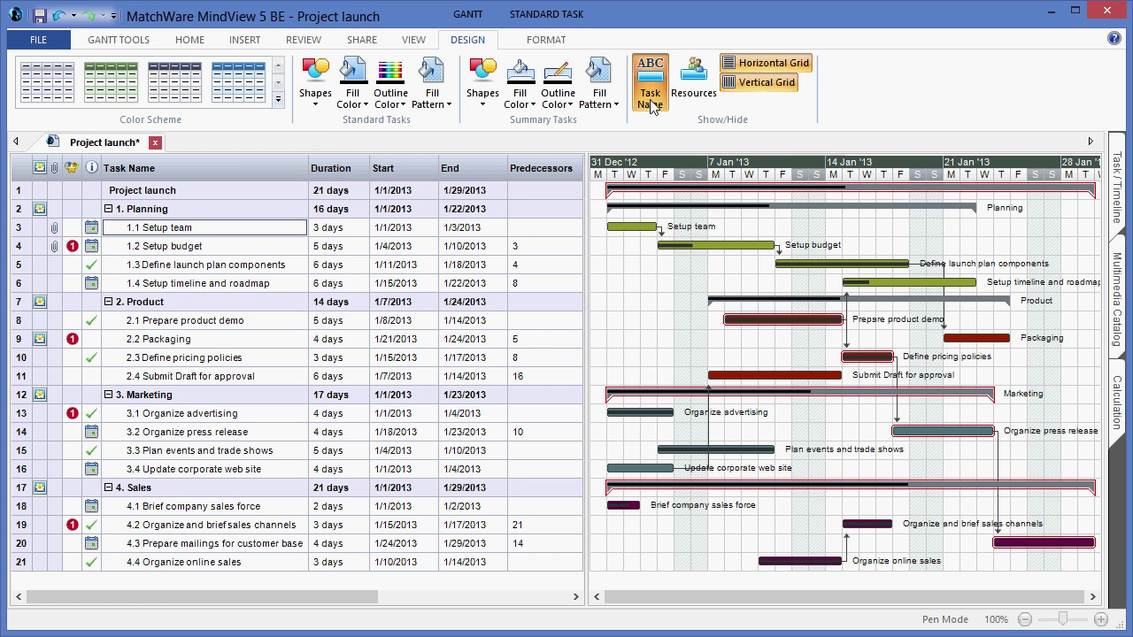
{"action": "left_click", "coordinate": [695, 95]}
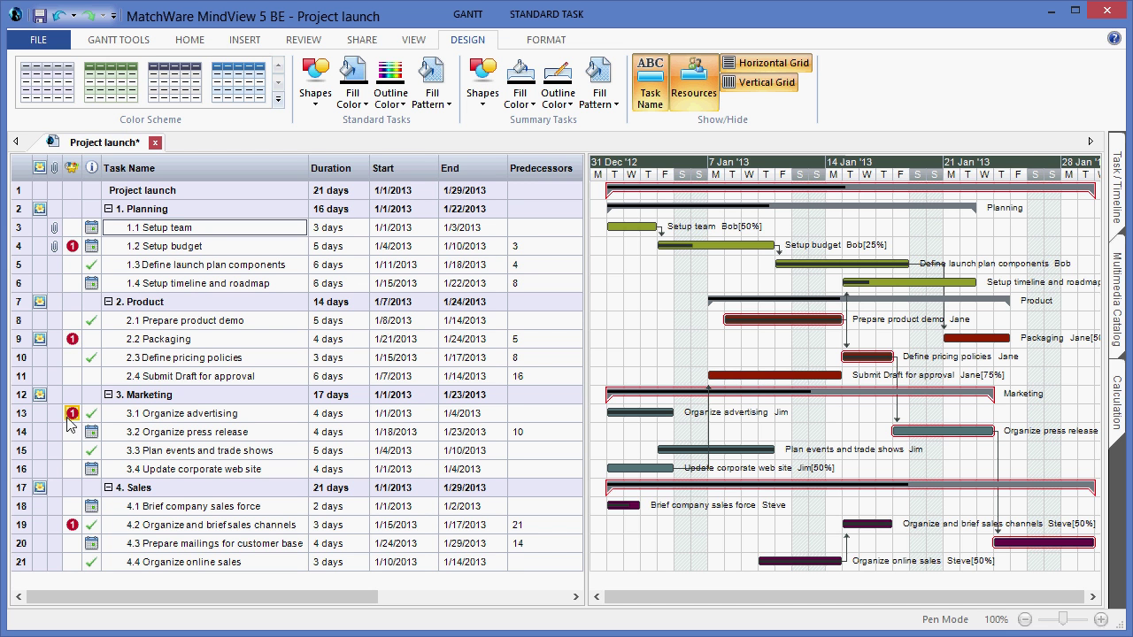
{"action": "left_click", "coordinate": [162, 324]}
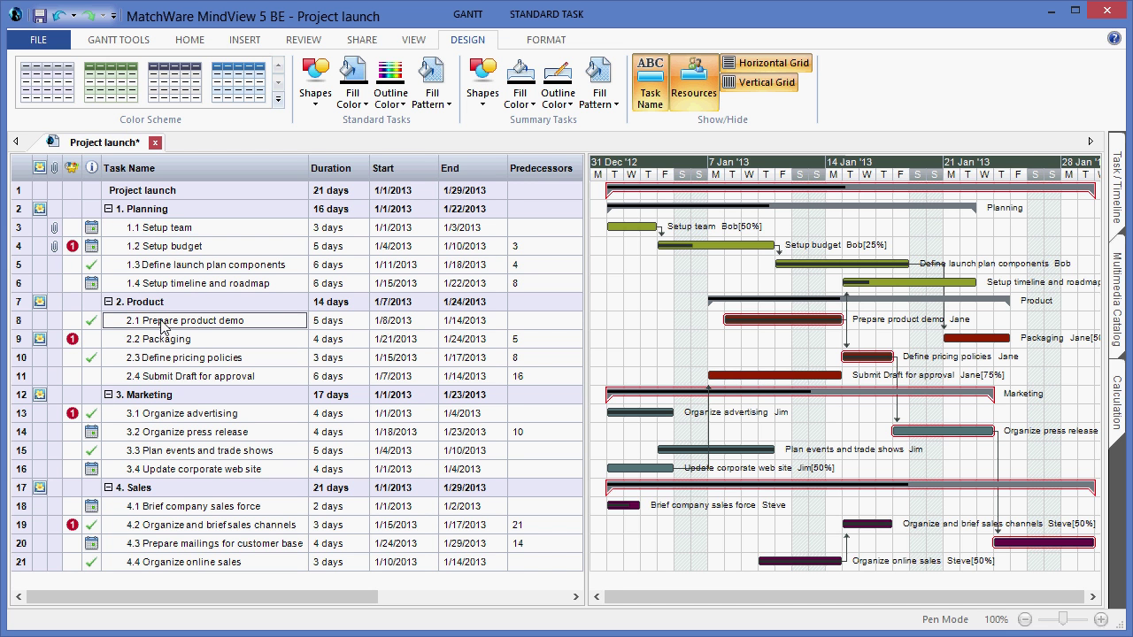
{"action": "left_click", "coordinate": [245, 40]}
Give 2.1 Prepare product demo a Priority 2 icon and open 1.1 Setup team's 'Who we need' note.
{"action": "left_click", "coordinate": [701, 104]}
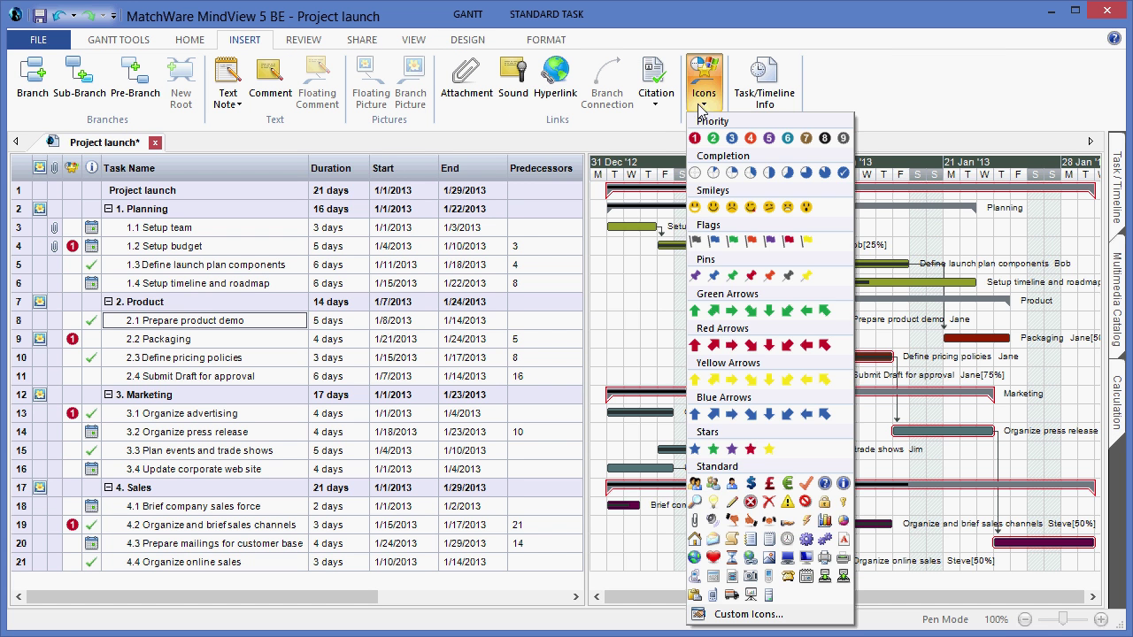
{"action": "left_click", "coordinate": [713, 139]}
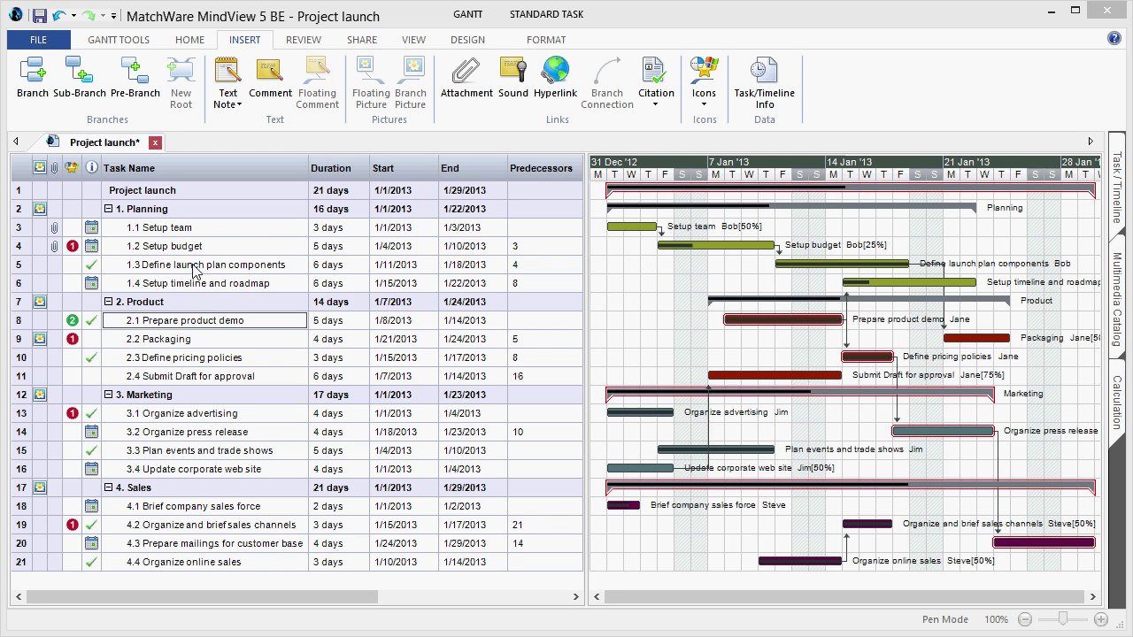
{"action": "left_click", "coordinate": [174, 230]}
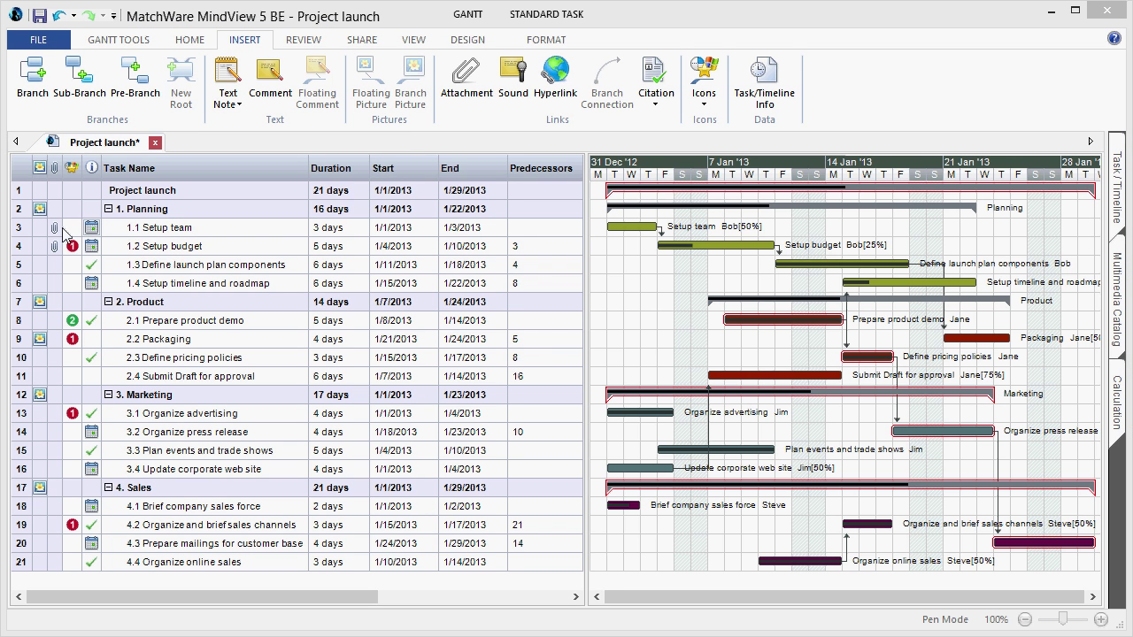
{"action": "mouse_move", "coordinate": [53, 229]}
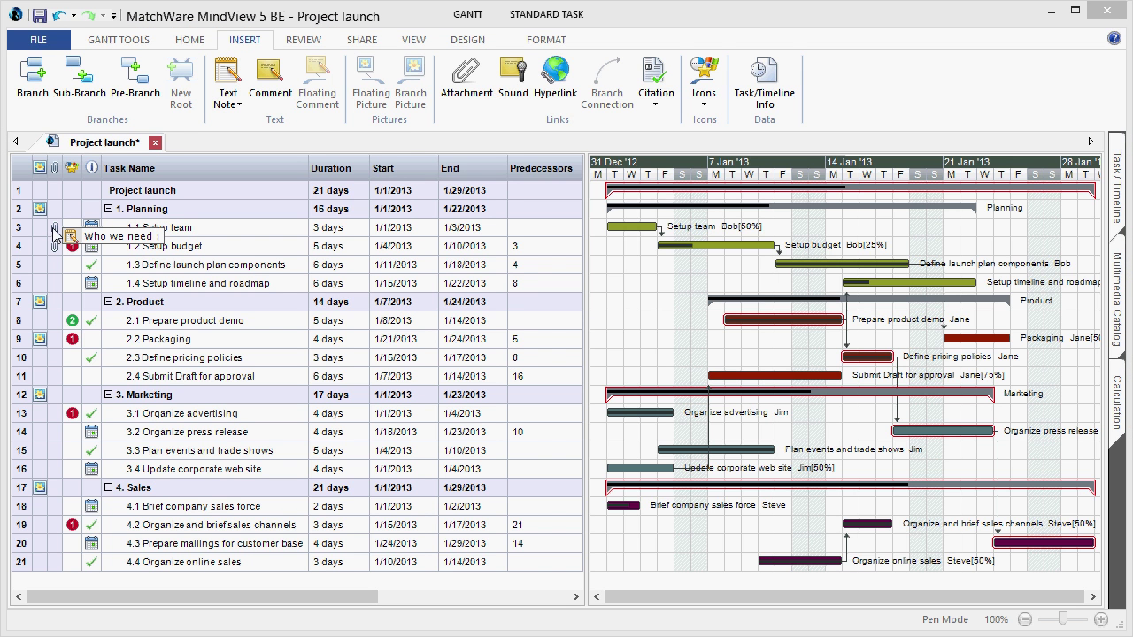
{"action": "left_click", "coordinate": [89, 244]}
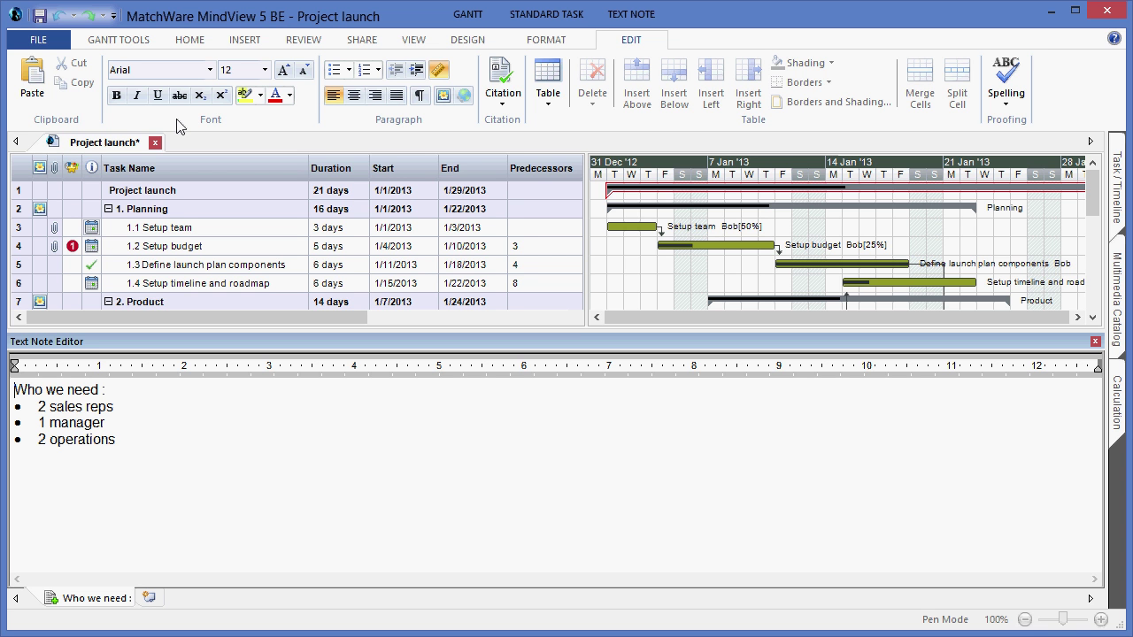
Close the note, then preview 1.2 Setup budget's budget plan.xlsx attachment and 1. Planning's picture.
{"action": "left_click", "coordinate": [1095, 341]}
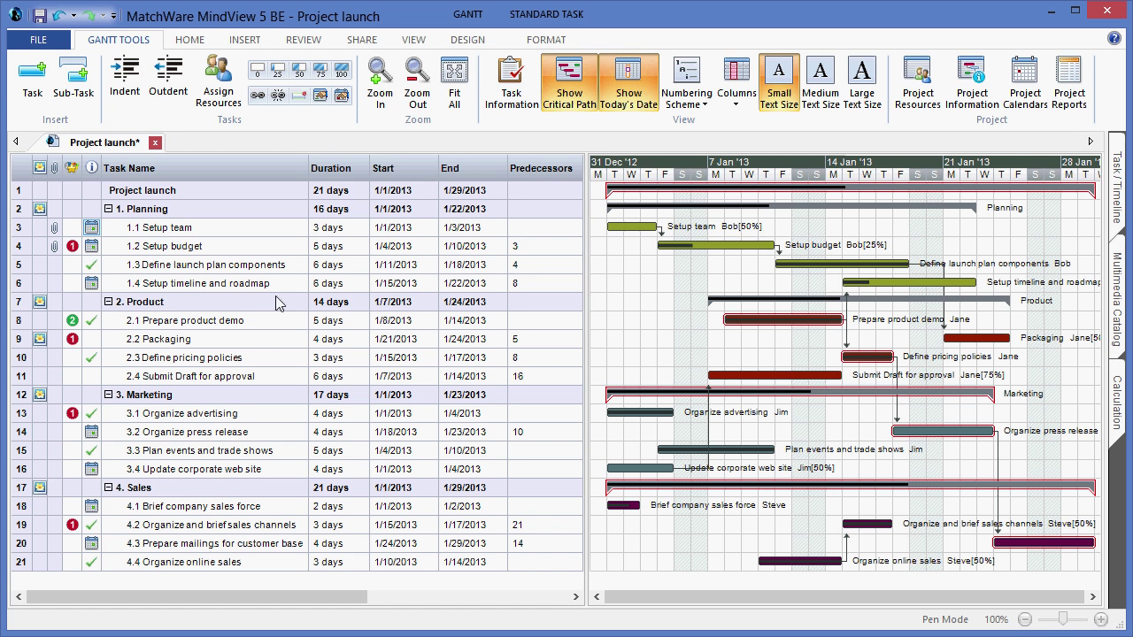
{"action": "left_click", "coordinate": [207, 247]}
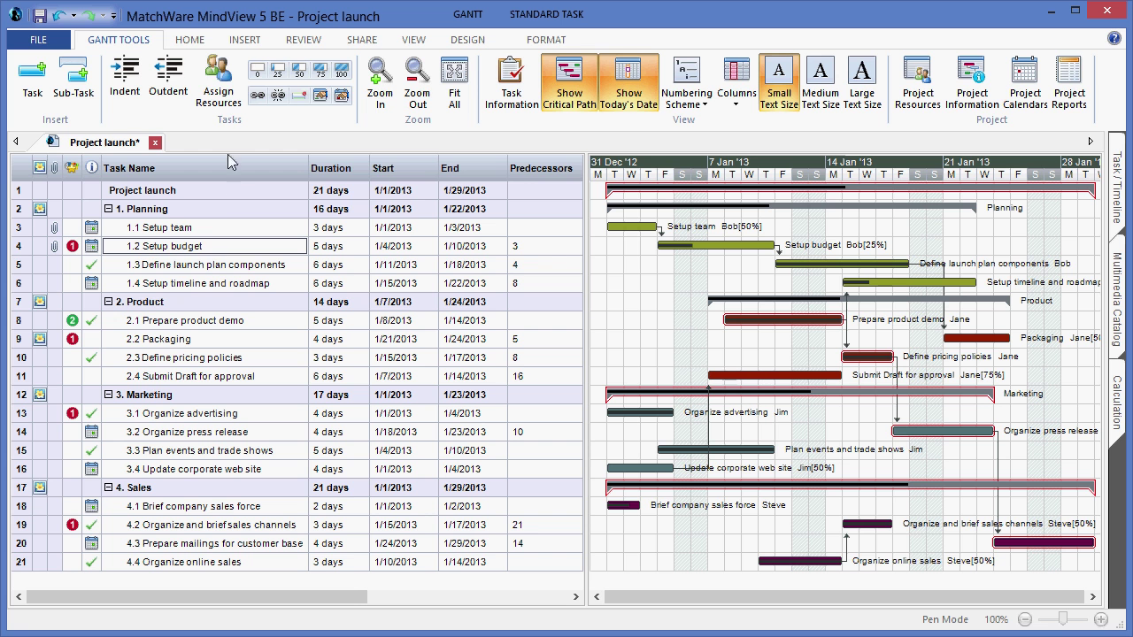
{"action": "left_click", "coordinate": [233, 41]}
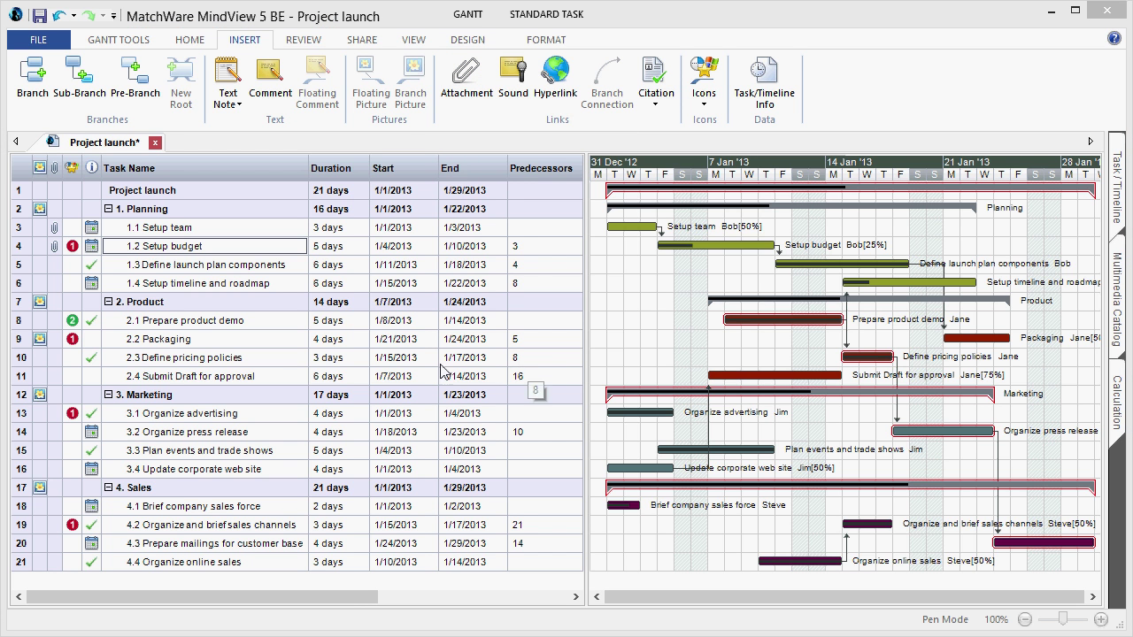
{"action": "mouse_move", "coordinate": [55, 253]}
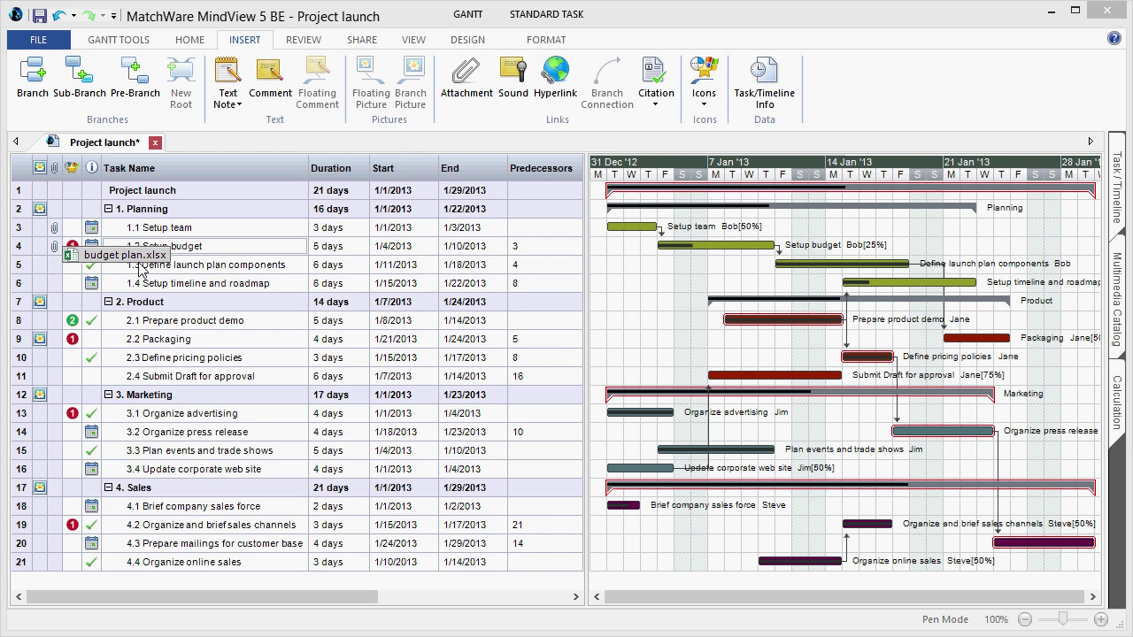
{"action": "left_click", "coordinate": [180, 210]}
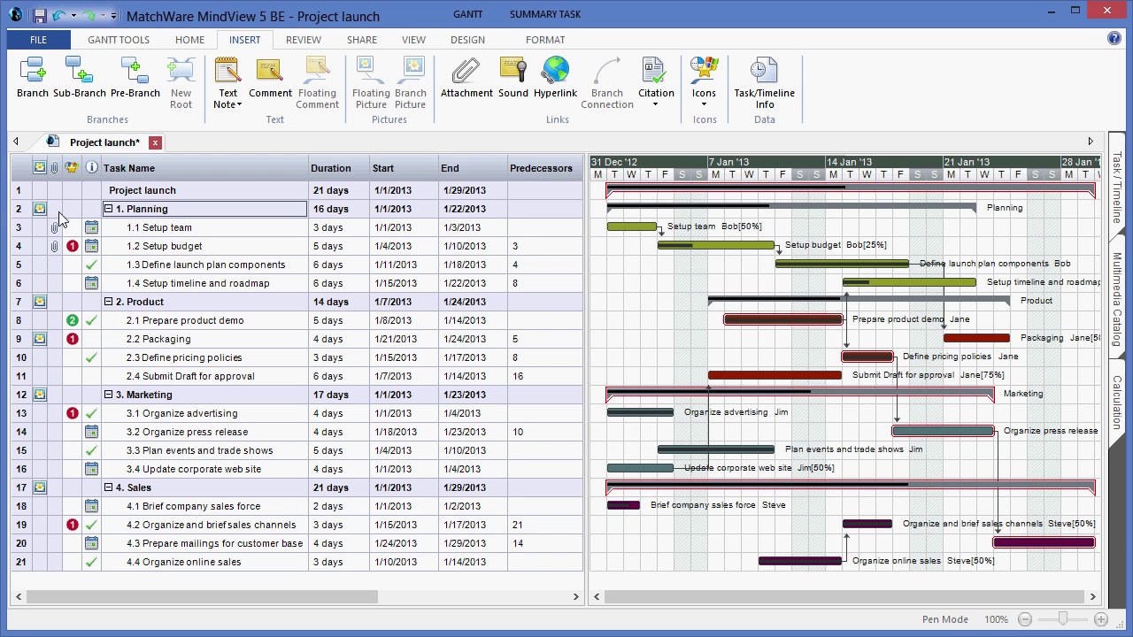
{"action": "mouse_move", "coordinate": [41, 215]}
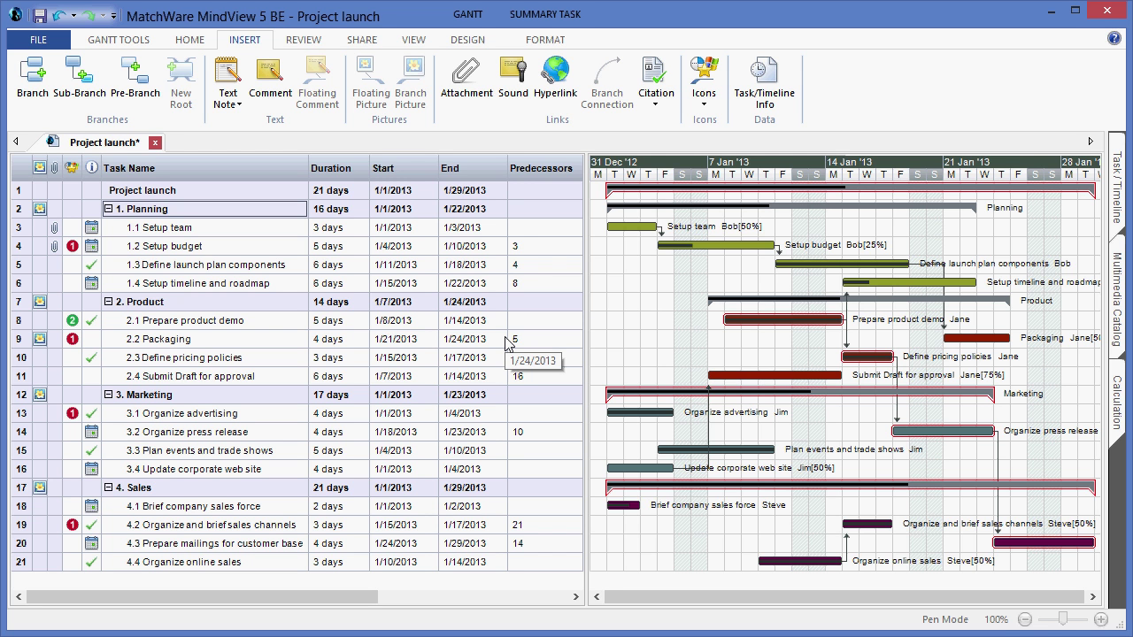
Show the File menu's import formats, including Microsoft Project, Word, Excel and Outlook.
{"action": "left_click", "coordinate": [40, 43]}
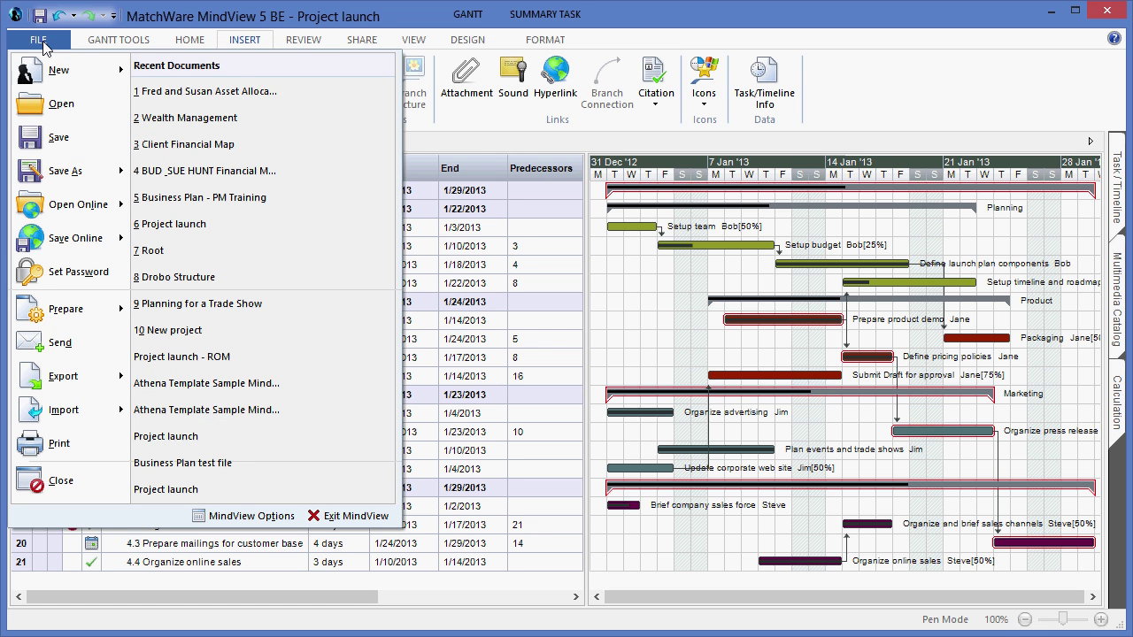
{"action": "mouse_move", "coordinate": [84, 392]}
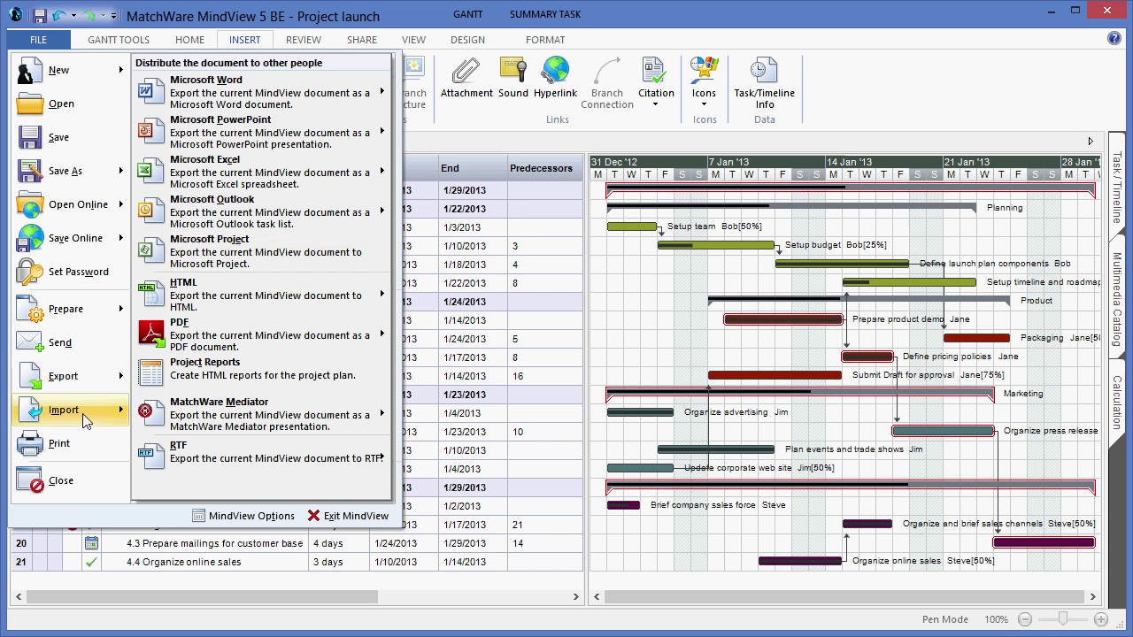
{"action": "mouse_move", "coordinate": [87, 416]}
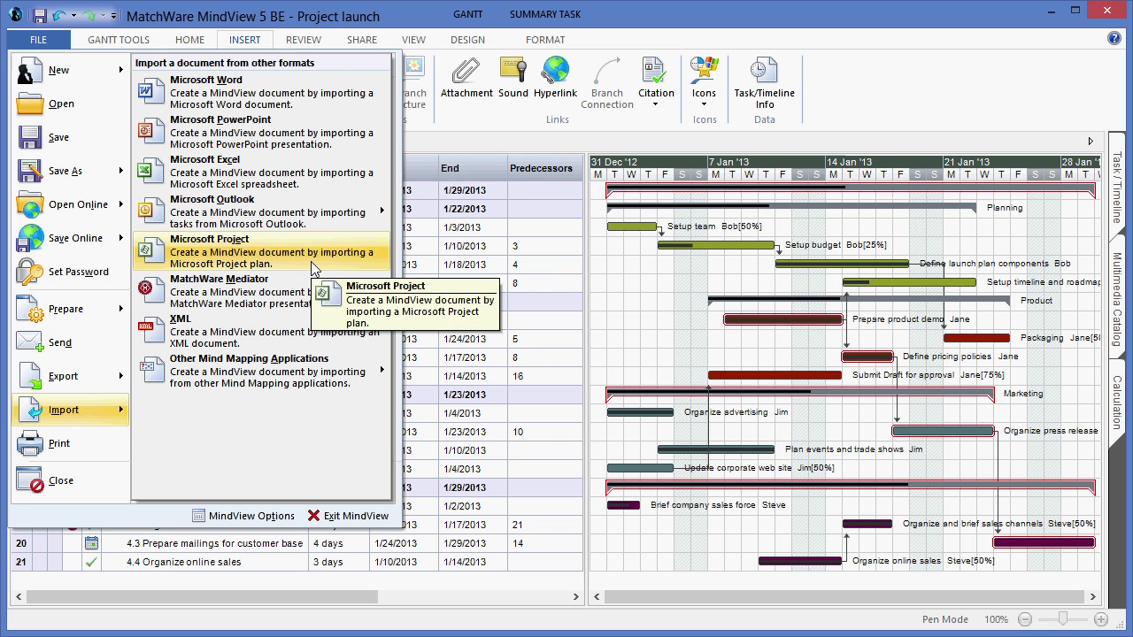